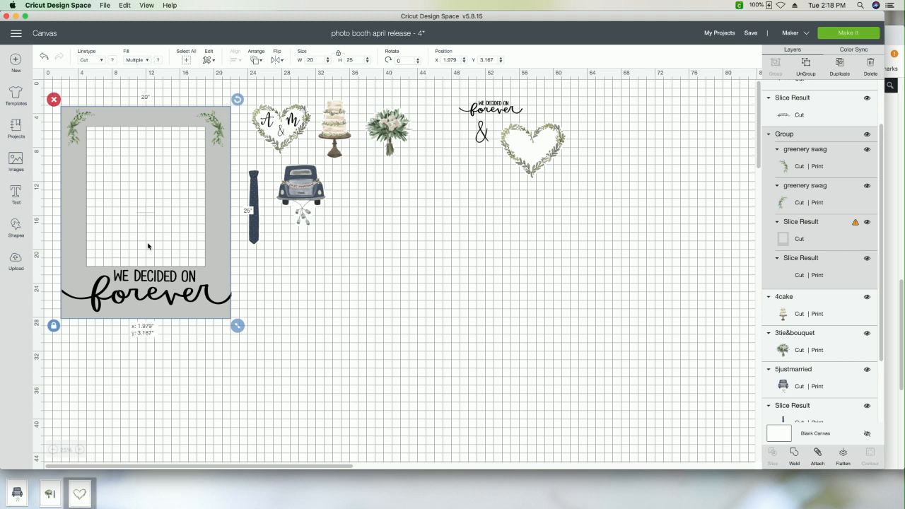
Step: Move the "We decided on forever" phrase off the grey frame onto empty canvas and back over the frame's lower section
click(290, 293)
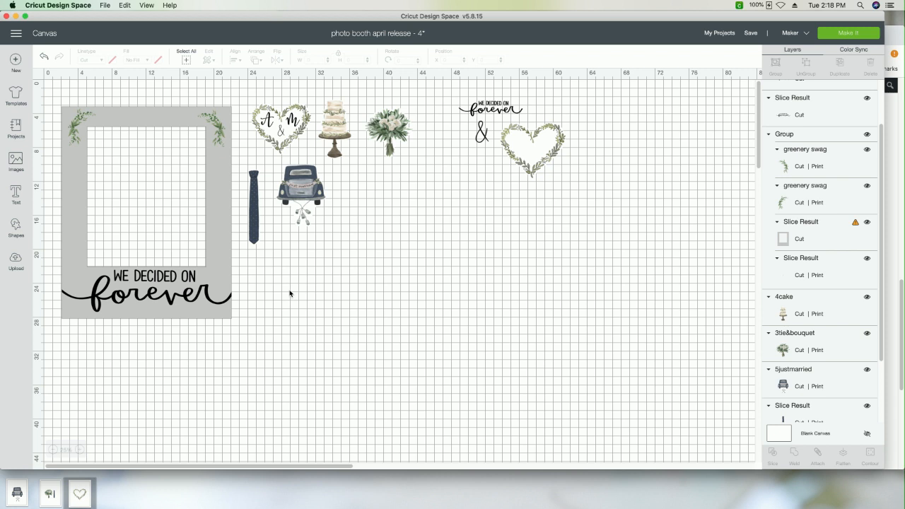
click(222, 300)
click(222, 246)
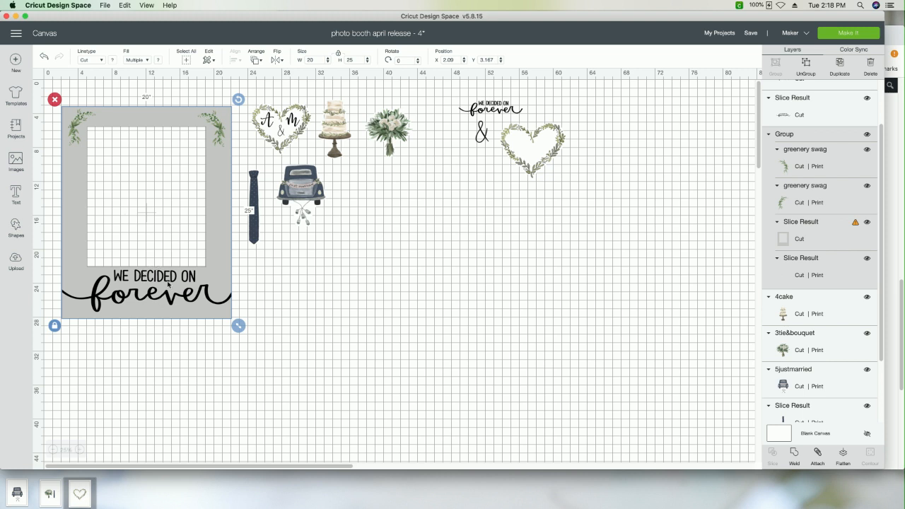
drag(144, 277, 408, 308)
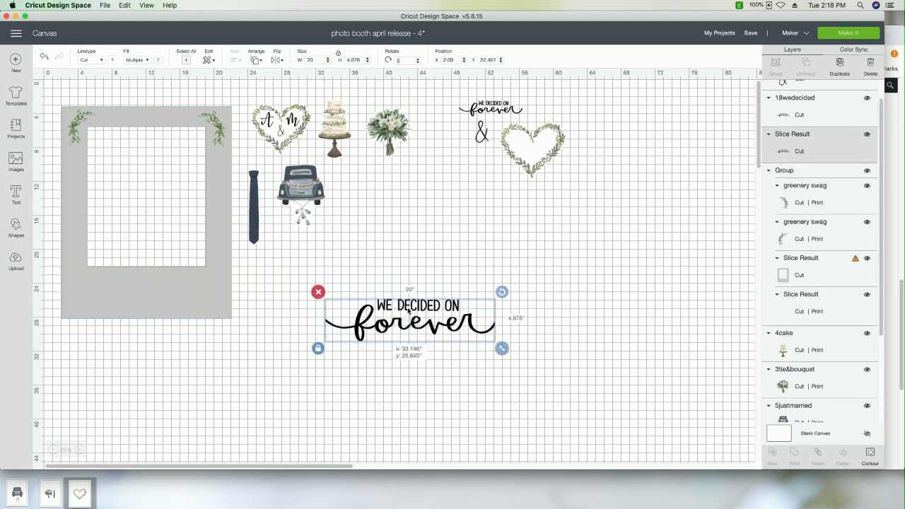
click(193, 304)
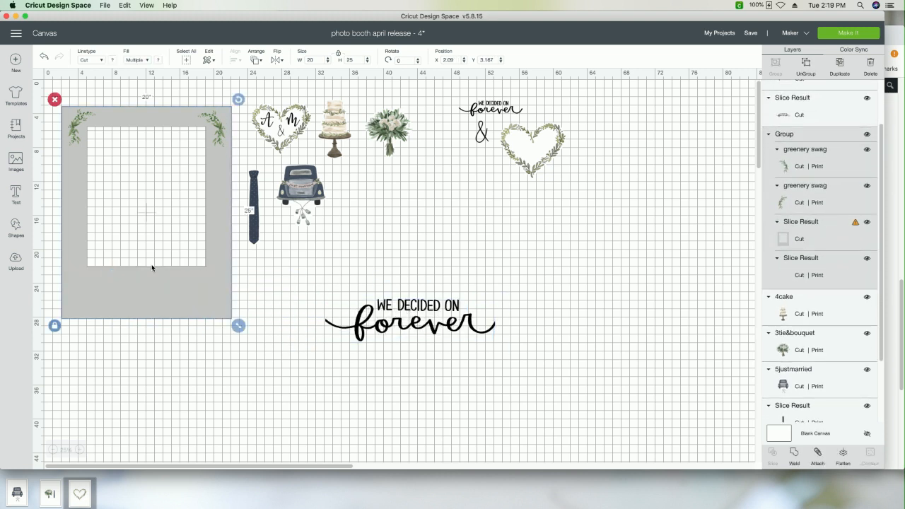
click(362, 293)
drag(401, 304, 259, 314)
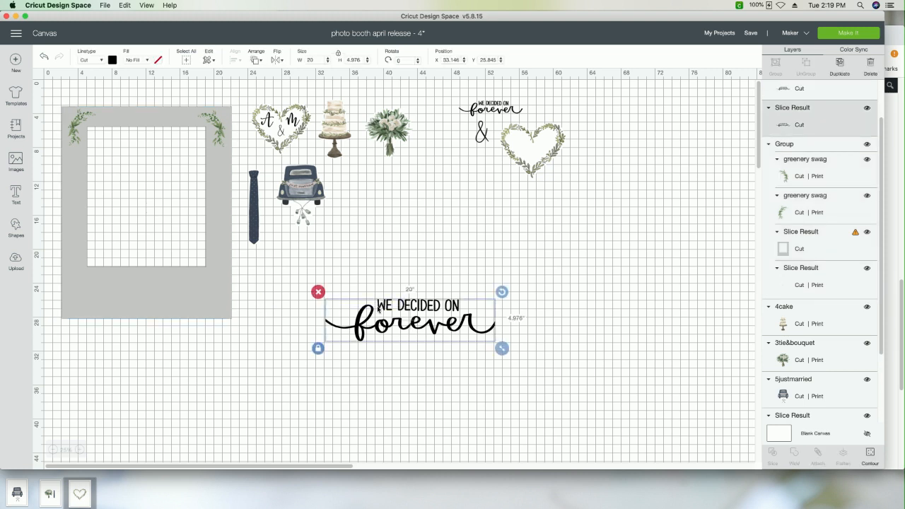
drag(400, 311, 142, 285)
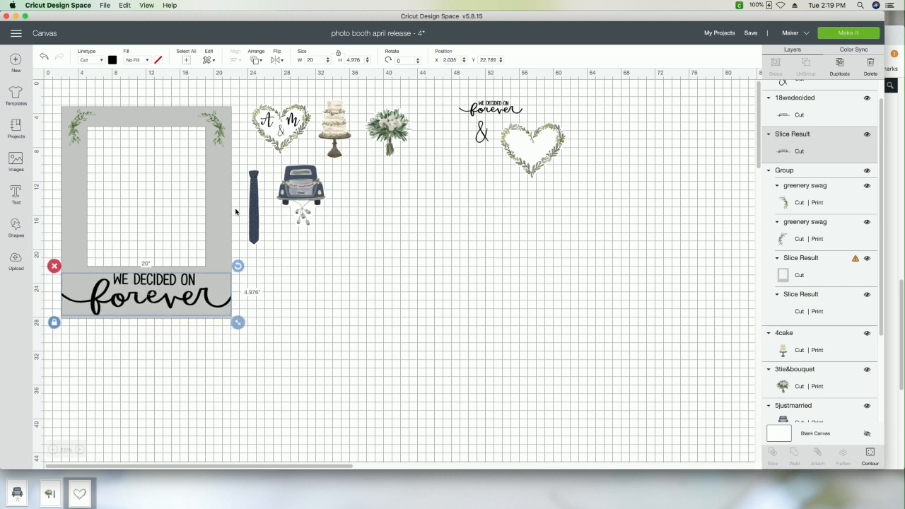
Step: Enlarge the small spare "We decided on forever" phrase to about 35.8 inches wide, and move the frame's fitted phrase to empty canvas below
click(492, 104)
drag(492, 105, 686, 313)
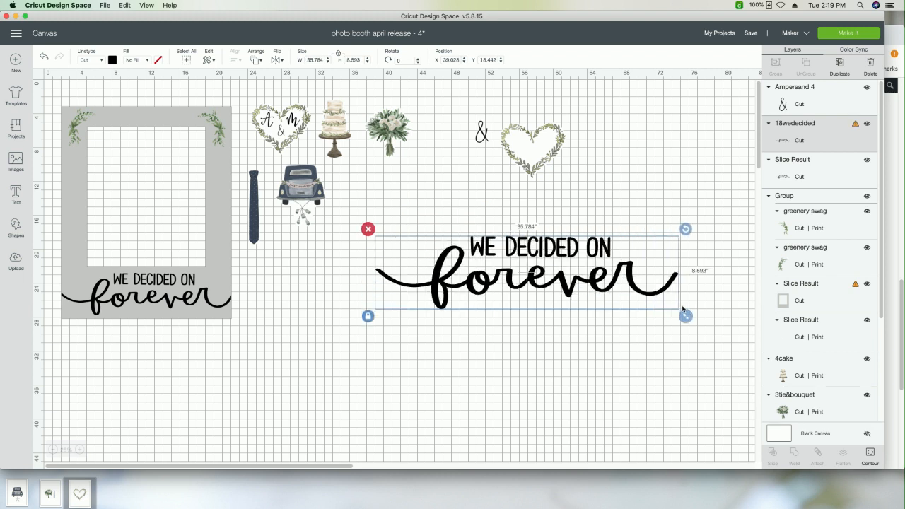
drag(538, 288, 477, 308)
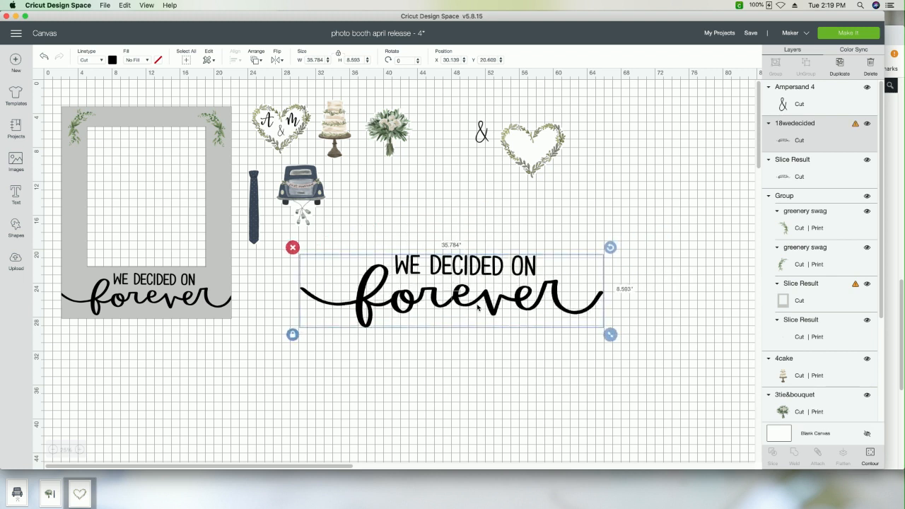
click(152, 312)
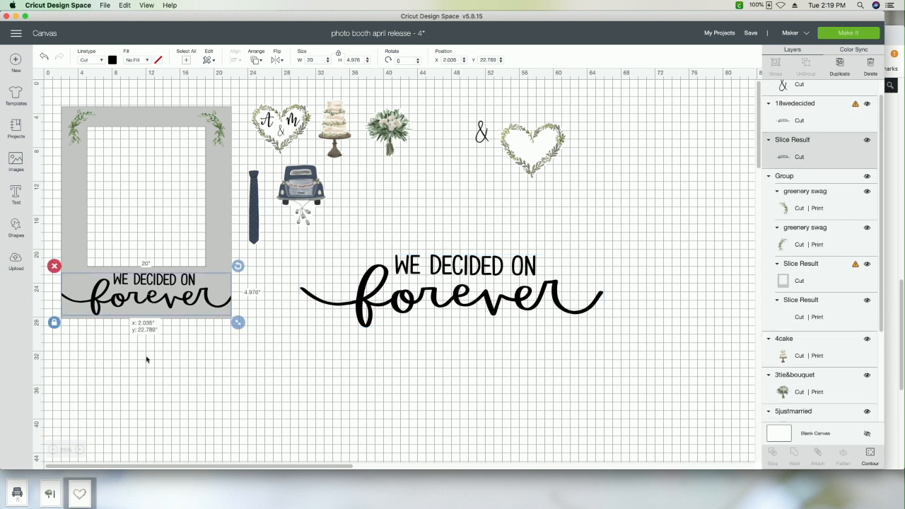
drag(146, 297, 258, 404)
Step: Resize the enlarged phrase to about 20.8 inches wide across the frame's lower section, with both ends overhanging the frame's sides
click(594, 311)
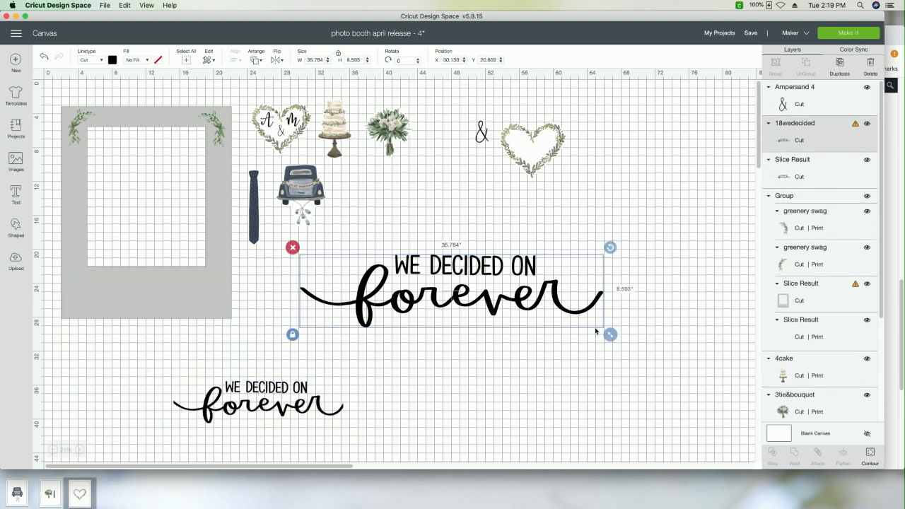
drag(608, 334, 470, 306)
drag(397, 277, 159, 298)
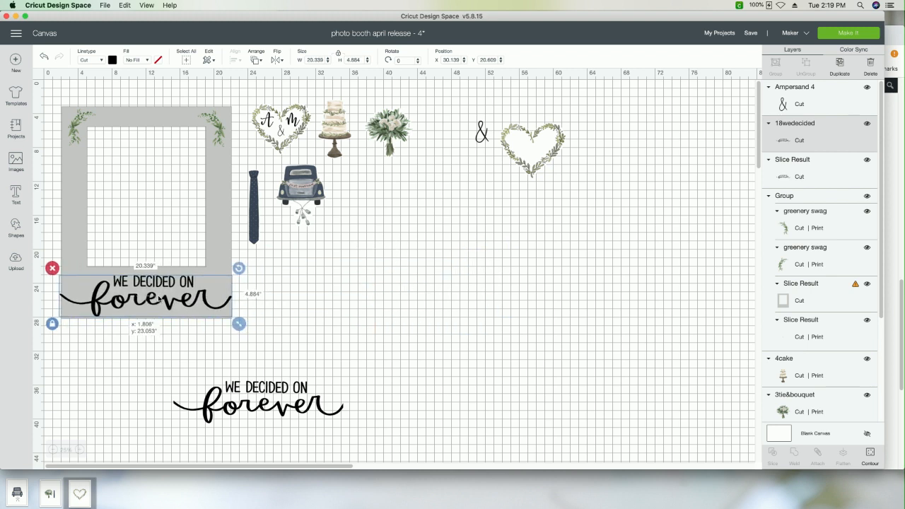
drag(239, 323, 243, 324)
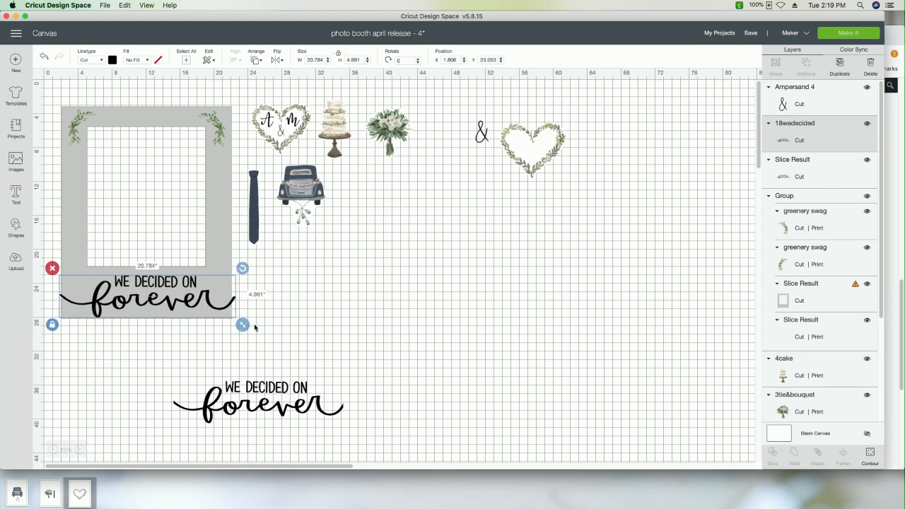
click(261, 331)
Step: Ungroup the grey frame from its greenery swags and send the frame to the back, behind the phrase
click(218, 134)
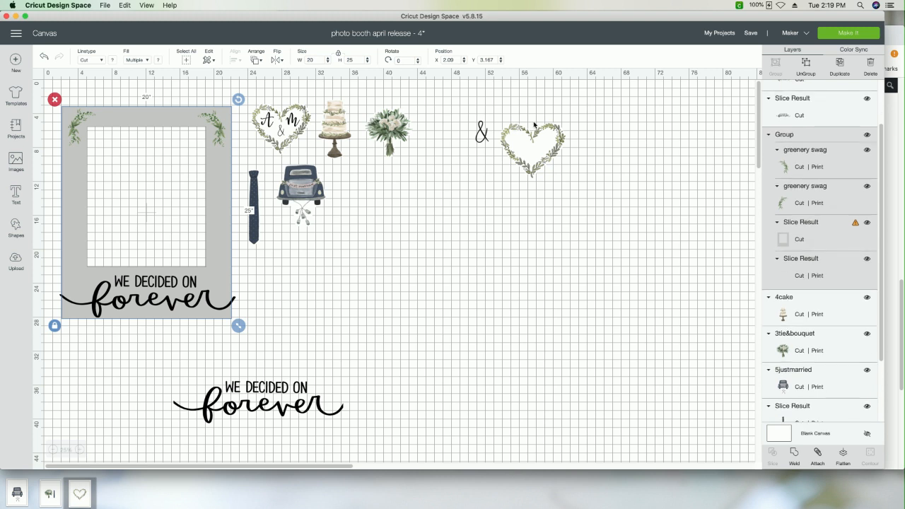
click(802, 70)
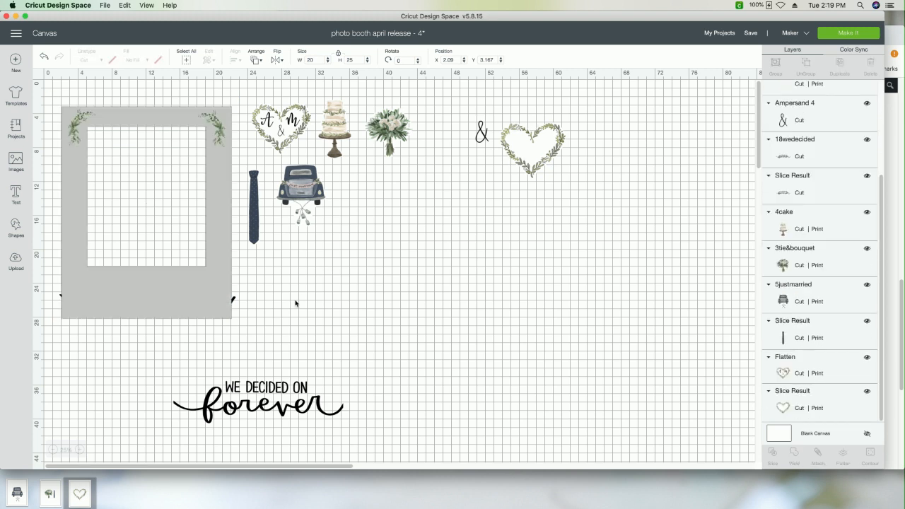
click(194, 288)
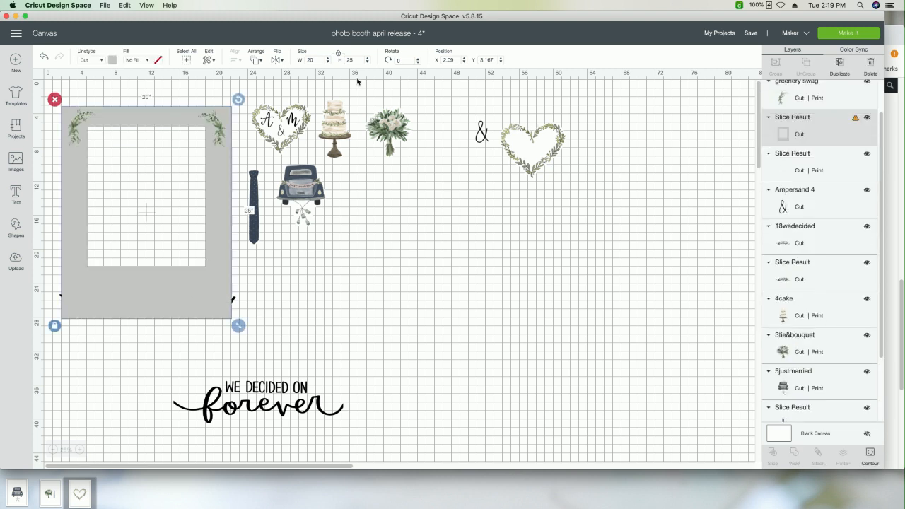
click(259, 61)
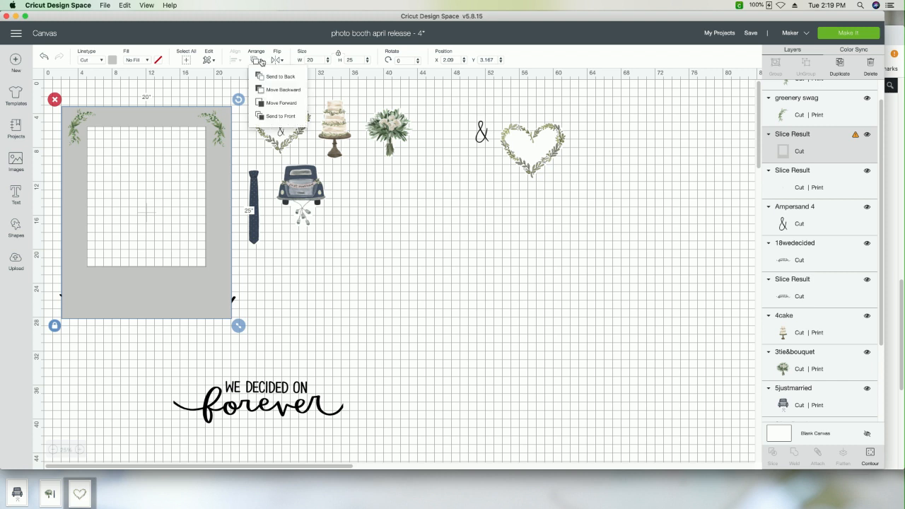
click(273, 77)
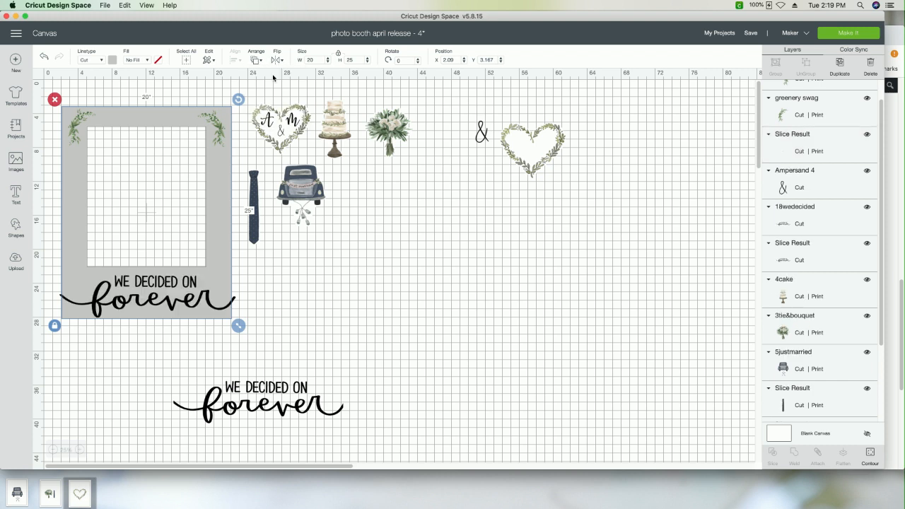
Step: Center the phrase horizontally with the grey frame and slice the two together
click(170, 286)
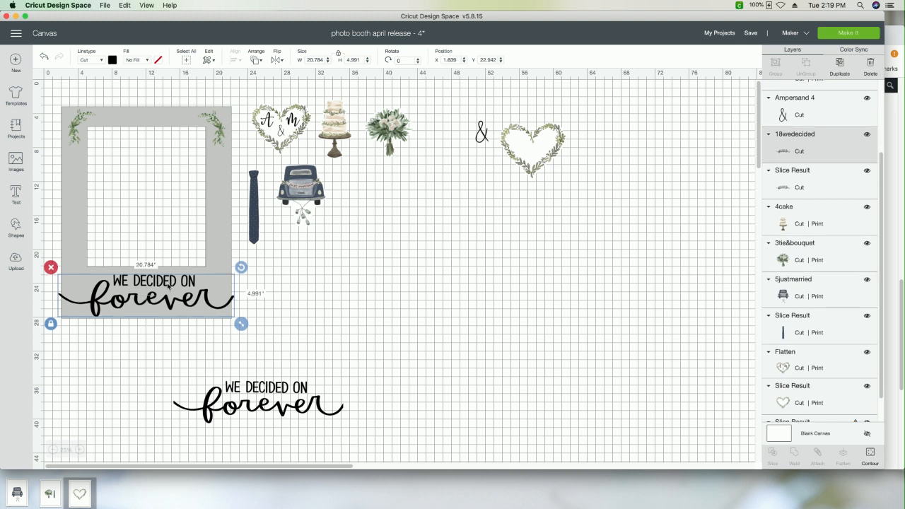
drag(105, 372, 118, 279)
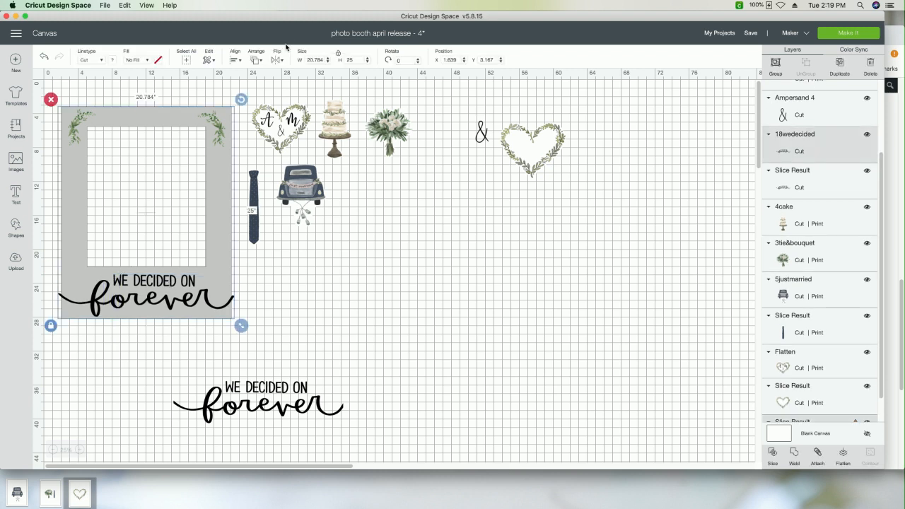
click(236, 60)
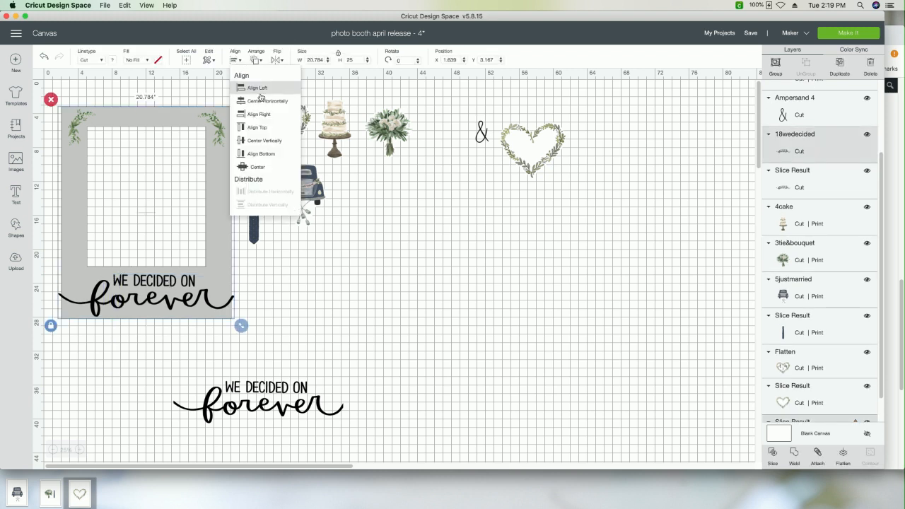
click(264, 100)
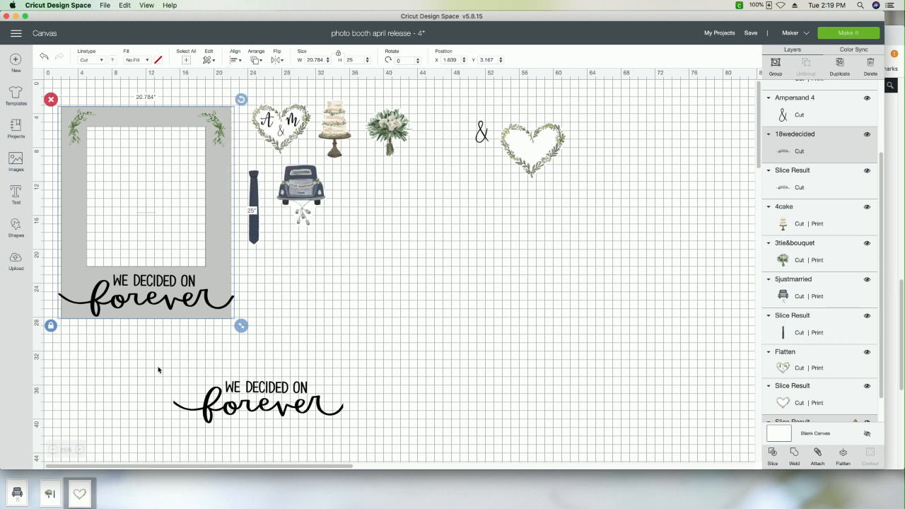
click(772, 451)
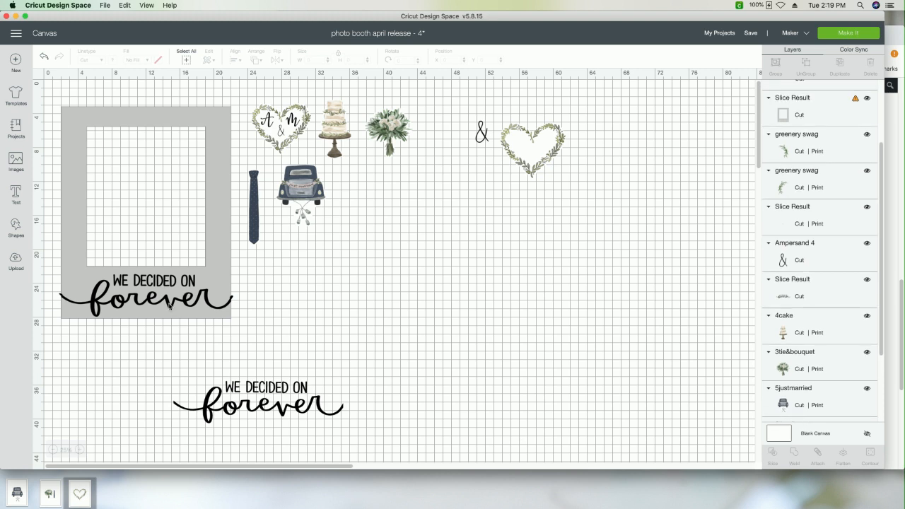
Step: Pull the black sliced phrase off below the grey frame, and delete the cut-out frame
drag(170, 306, 153, 372)
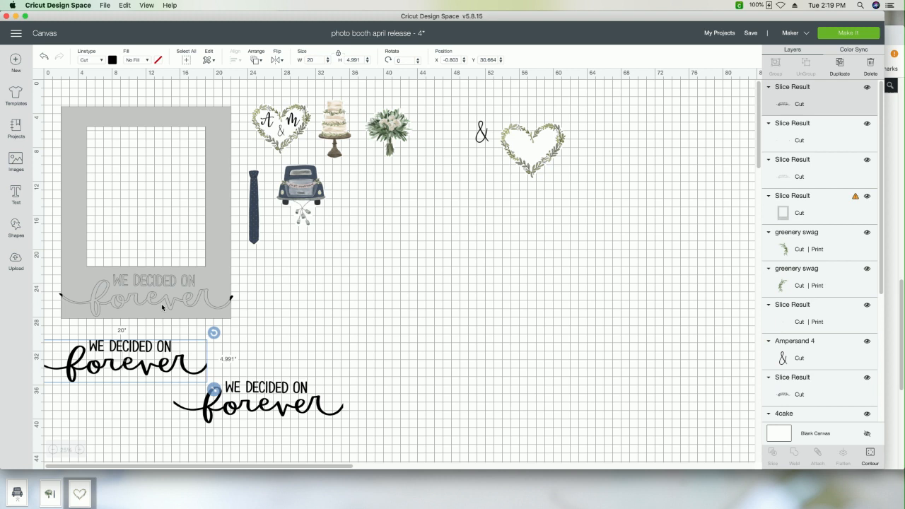
click(215, 153)
drag(214, 153, 217, 201)
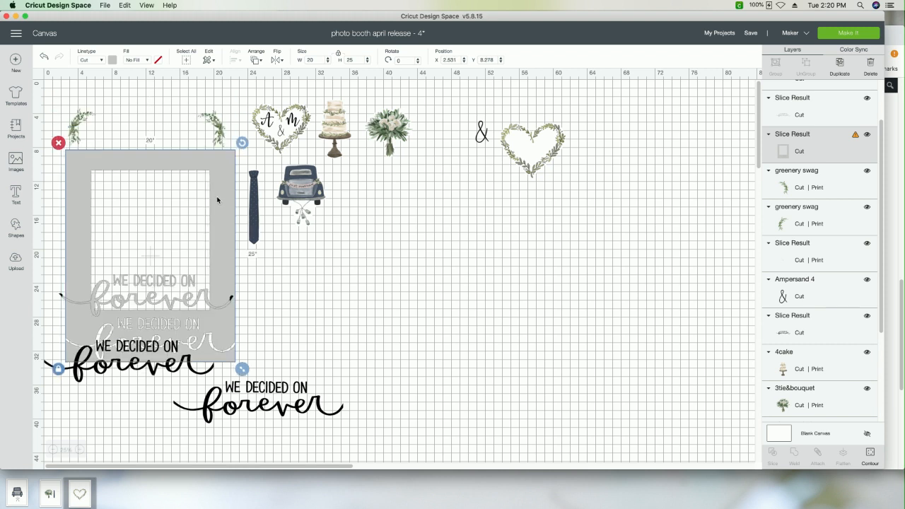
click(58, 143)
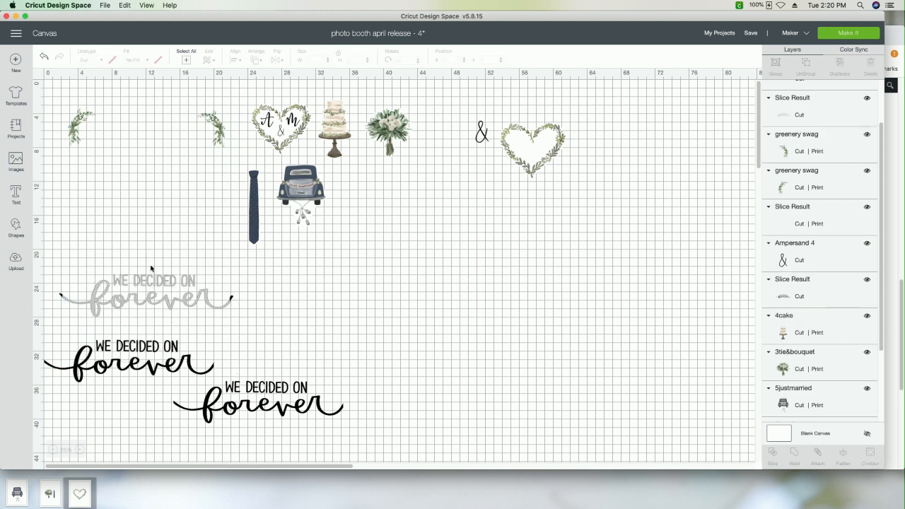
Step: Delete the grey sliced copy of the phrase and the leftover black tips that overhung the frame
click(123, 278)
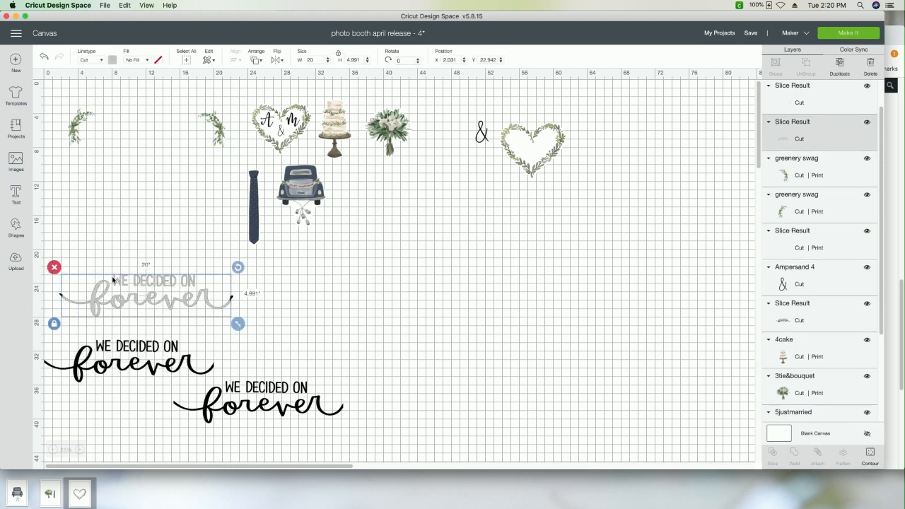
click(52, 265)
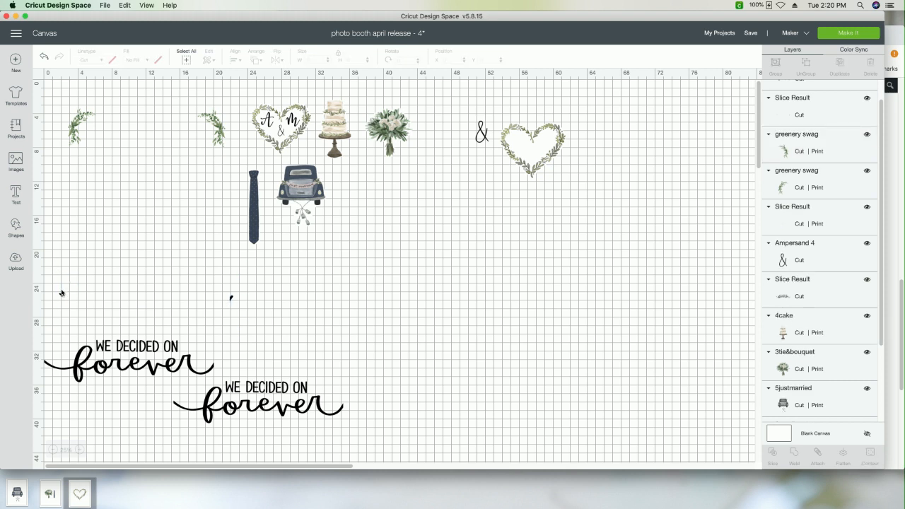
drag(61, 294, 240, 300)
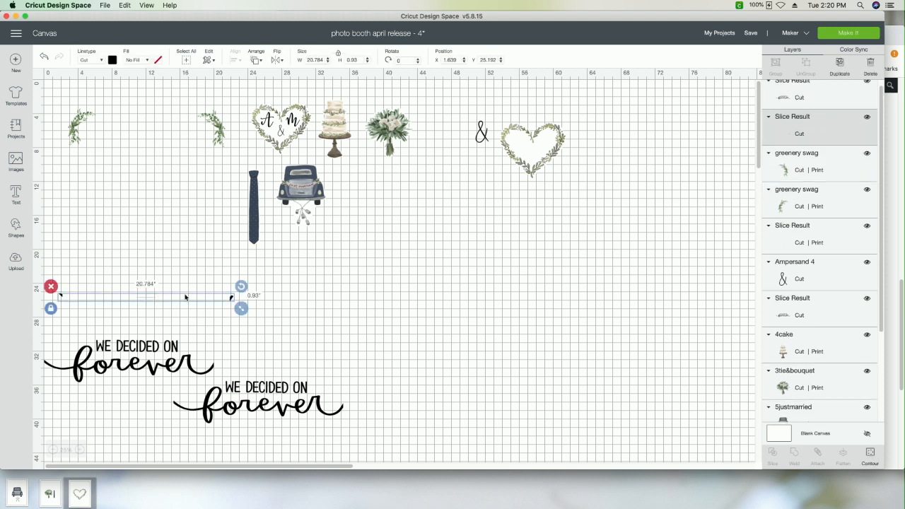
click(56, 288)
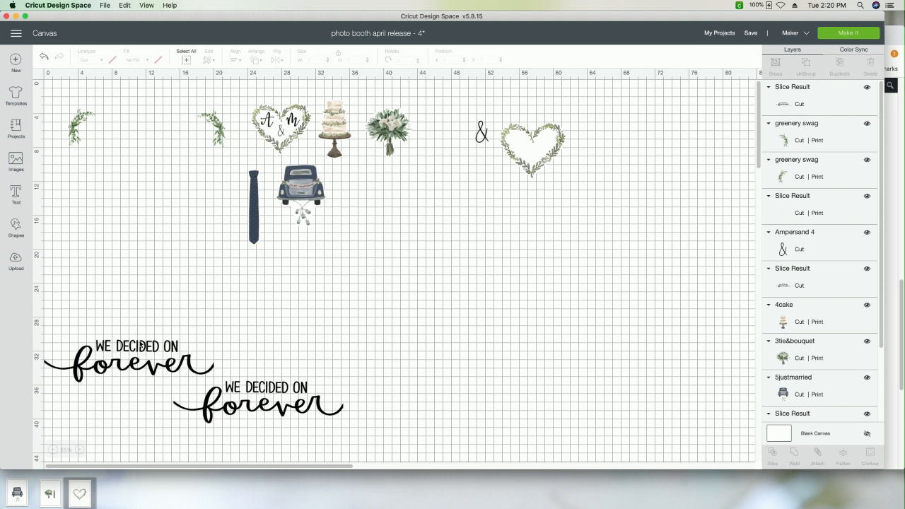
Step: Move the newly trimmed phrase up, separate from the older fitted phrase, and delete the older one
drag(140, 347, 164, 266)
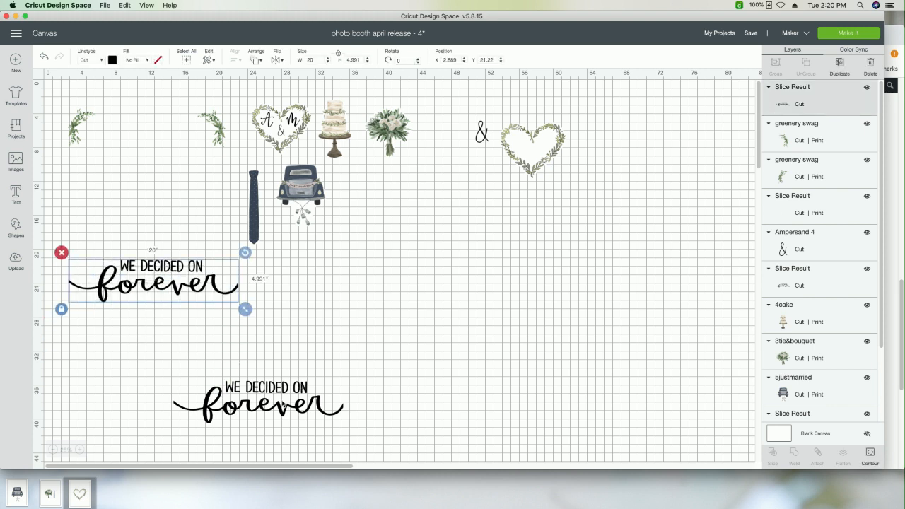
drag(283, 403, 221, 370)
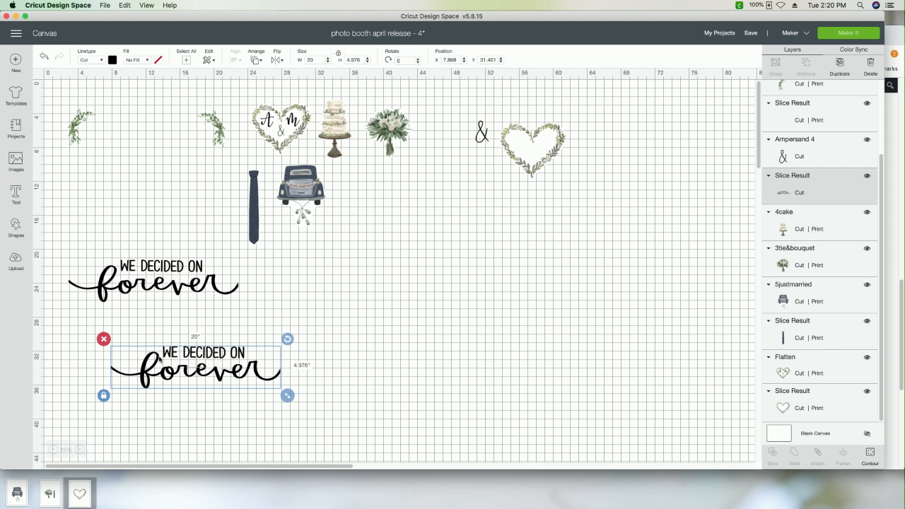
click(103, 339)
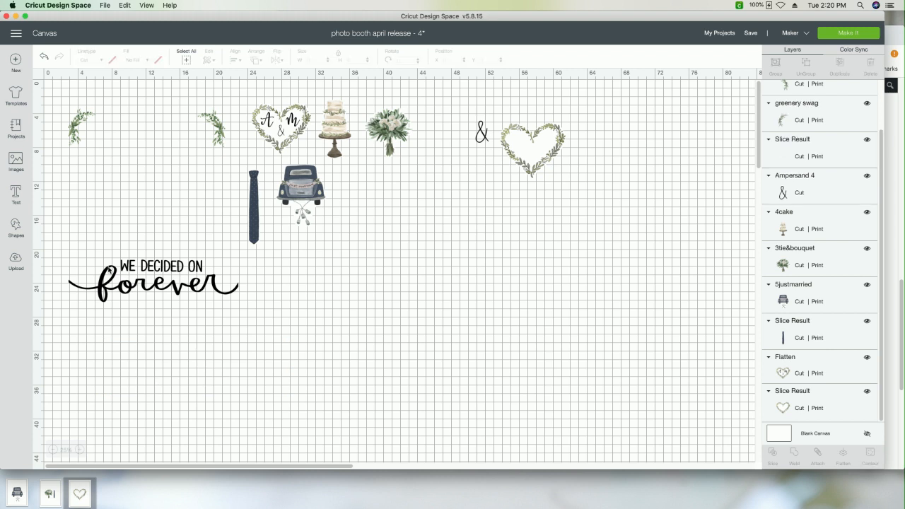
Step: Move the remaining "We decided on forever" phrase to empty canvas far from the other artwork and hide its layer
drag(116, 273, 628, 402)
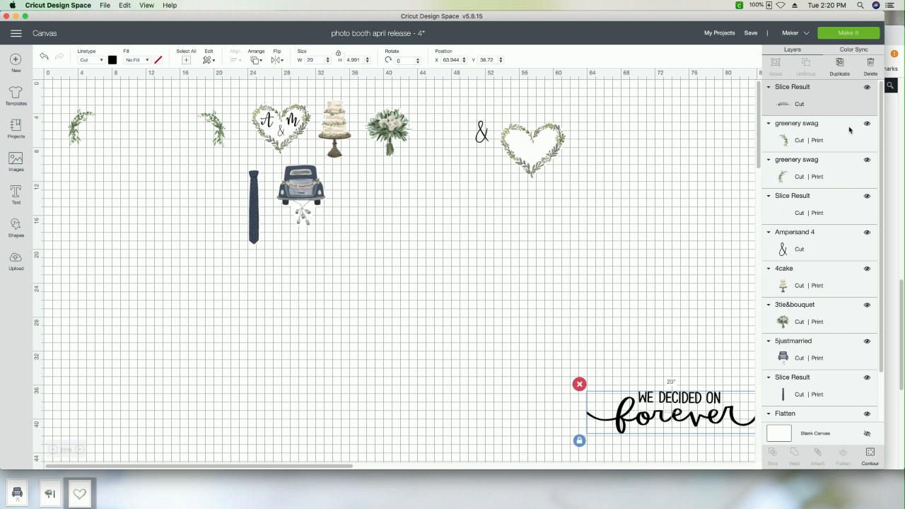
click(869, 87)
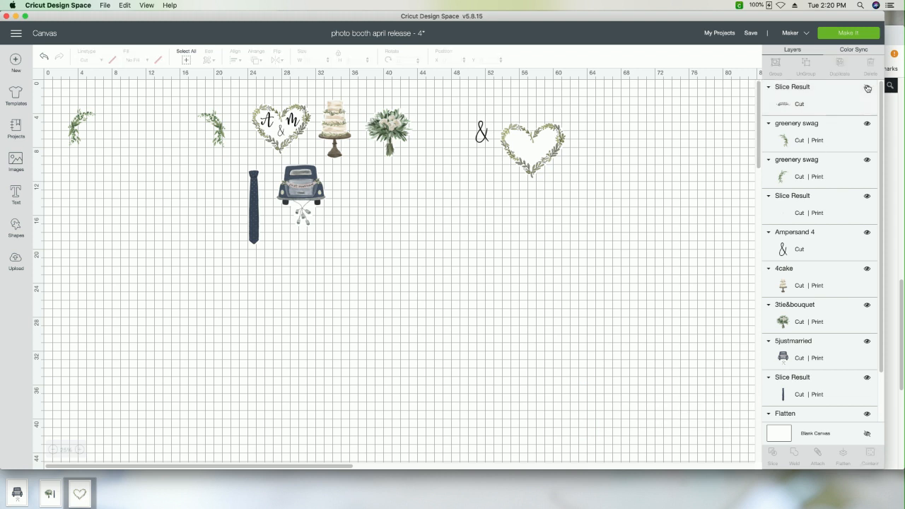
scroll(803, 239, down, 2)
scroll(804, 240, up, 2)
click(215, 134)
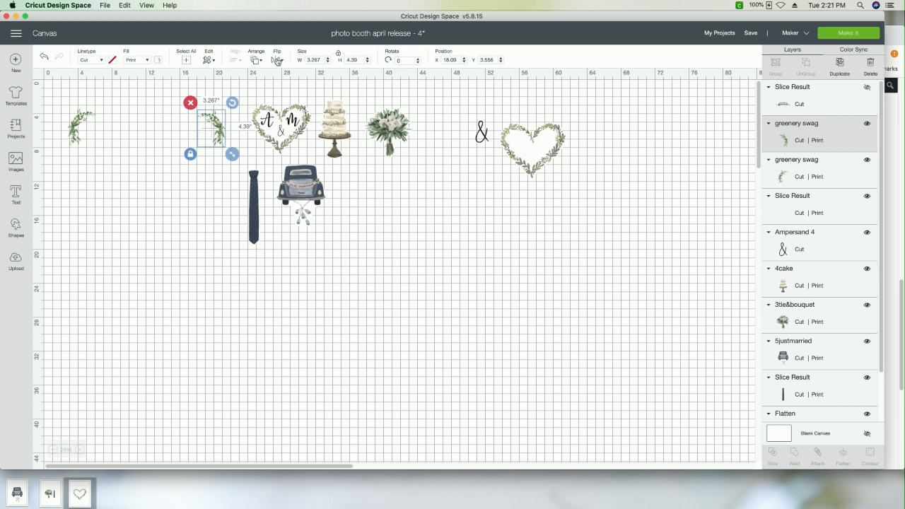
click(204, 91)
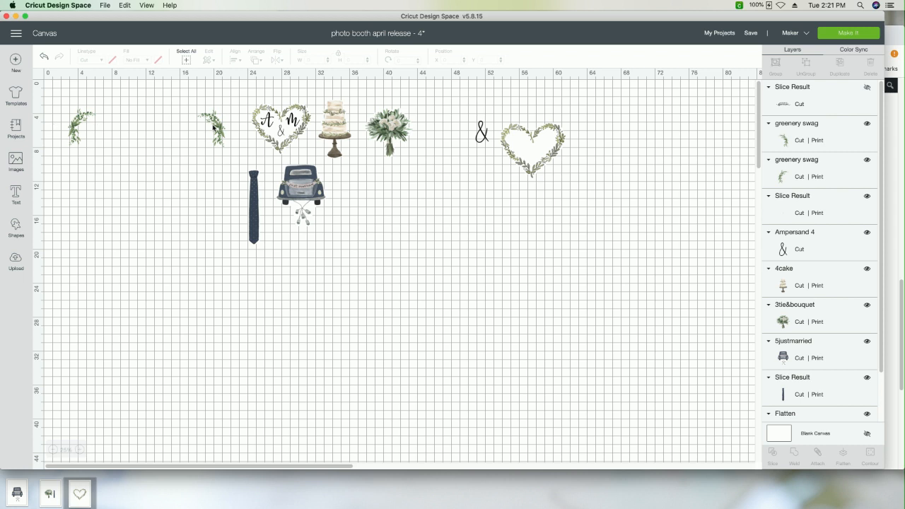
Step: Move the right-hand greenery swag across the canvas so it sits just above and beside the left-hand swag
drag(214, 128, 106, 111)
click(147, 115)
click(113, 122)
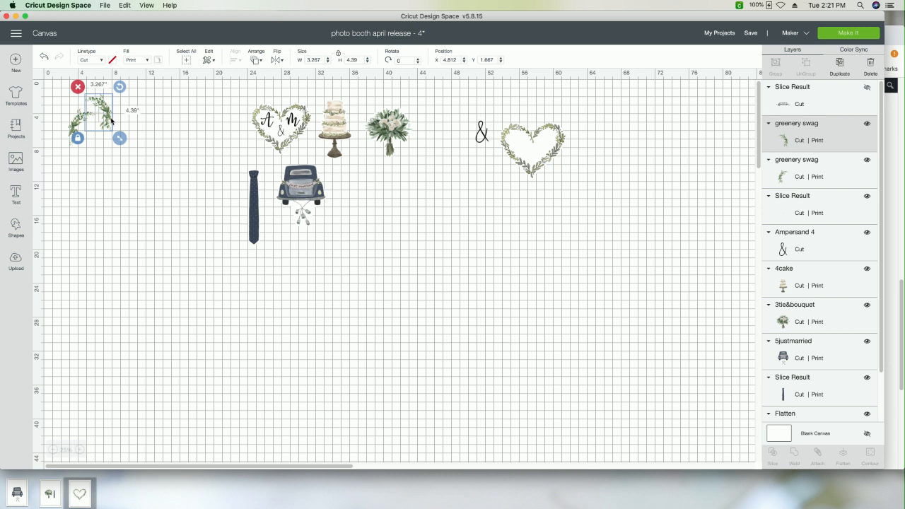
click(92, 162)
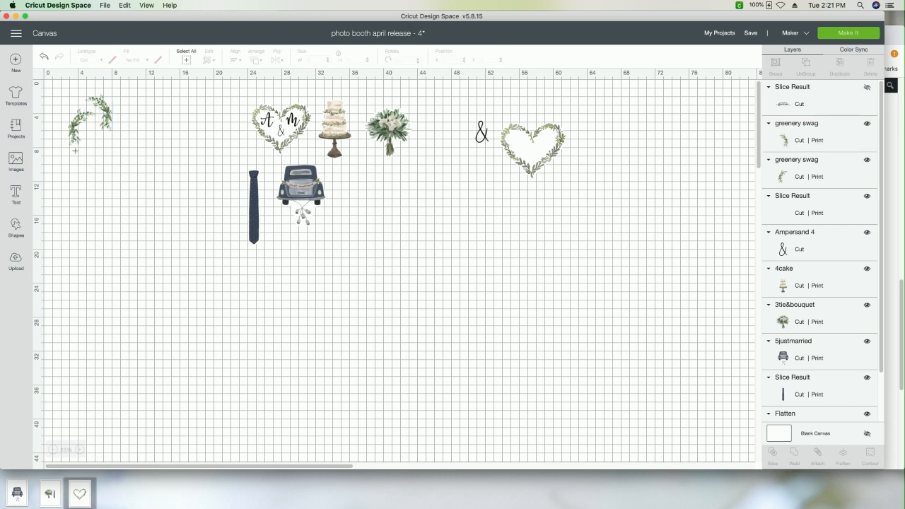
Step: Select the two greenery swags together and hide both of their layers
drag(73, 163, 127, 100)
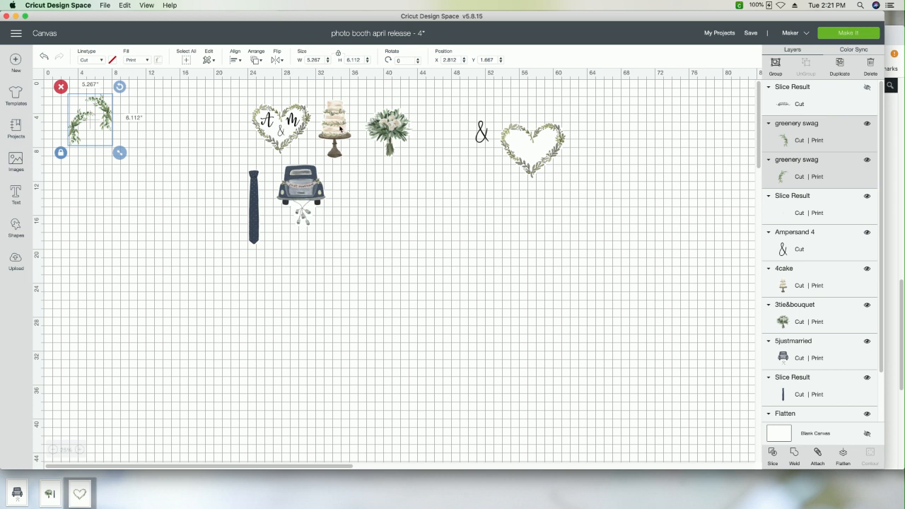
click(868, 125)
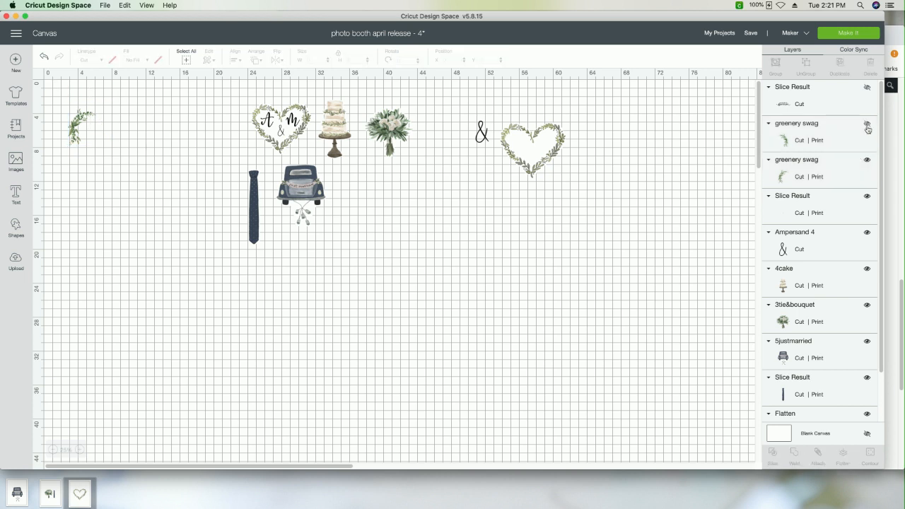
click(867, 160)
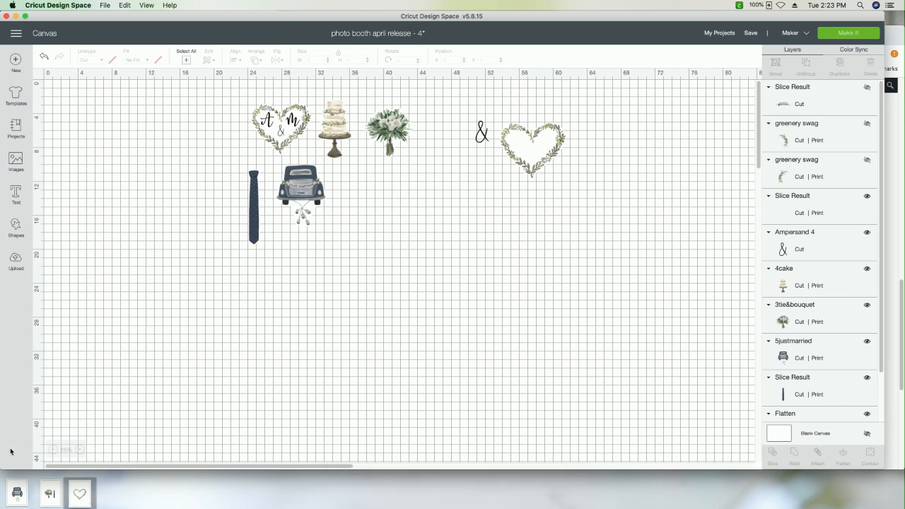
click(82, 450)
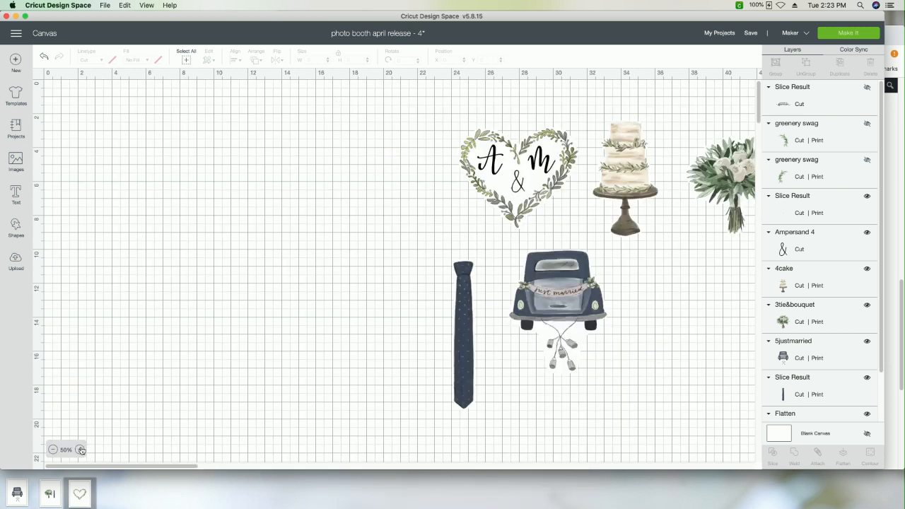
scroll(222, 362, right, 10)
scroll(222, 361, left, 5)
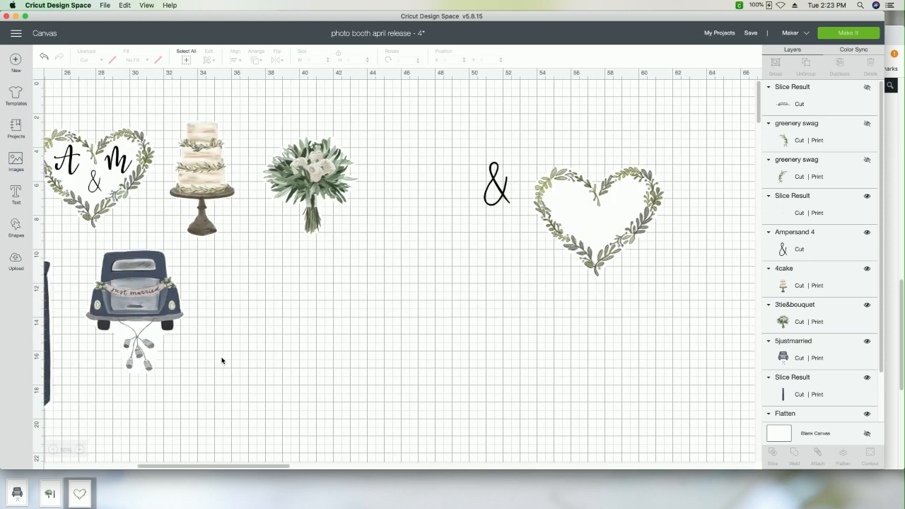
scroll(222, 362, left, 2)
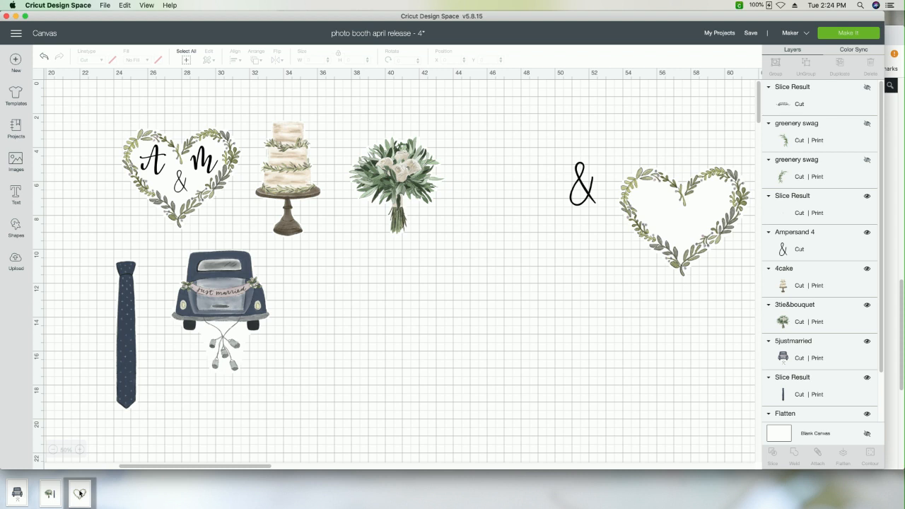
Step: Upload the bouquet and tie image as a new image, set its type to Complex, and continue to background removal
click(16, 262)
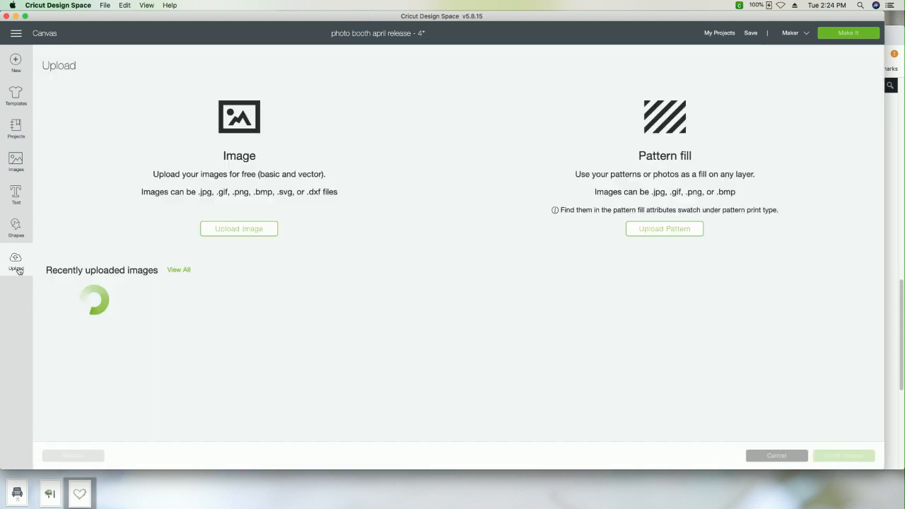
click(239, 230)
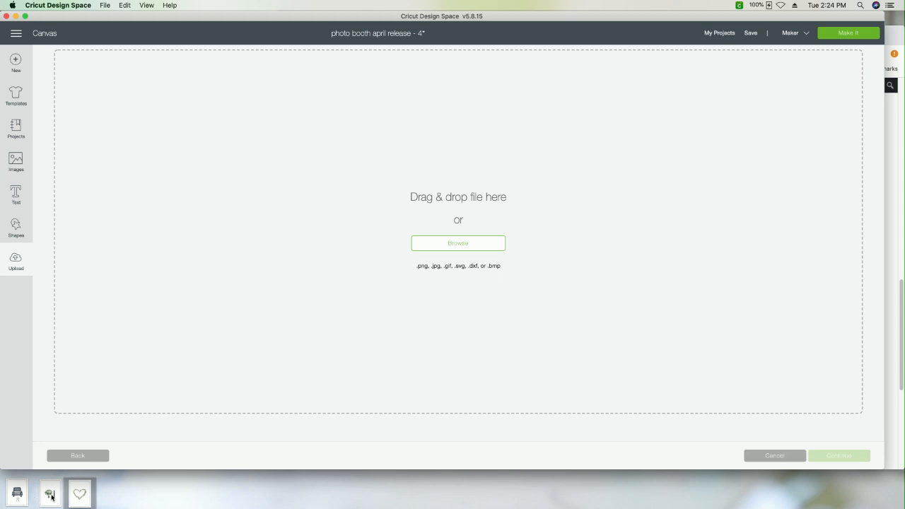
drag(51, 495, 271, 269)
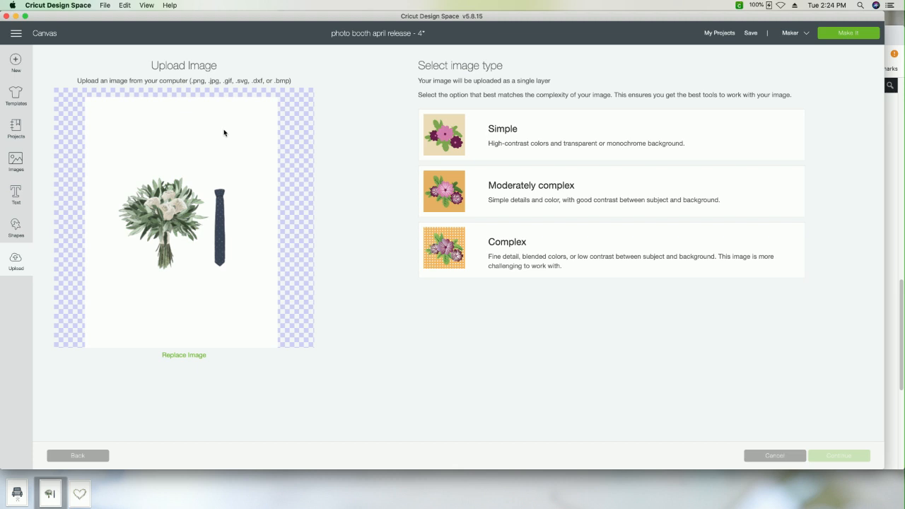
click(522, 235)
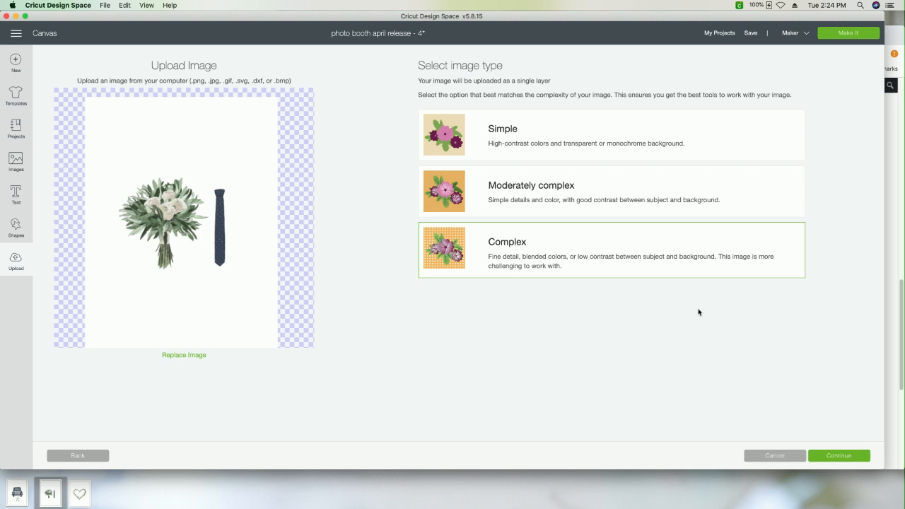
click(839, 457)
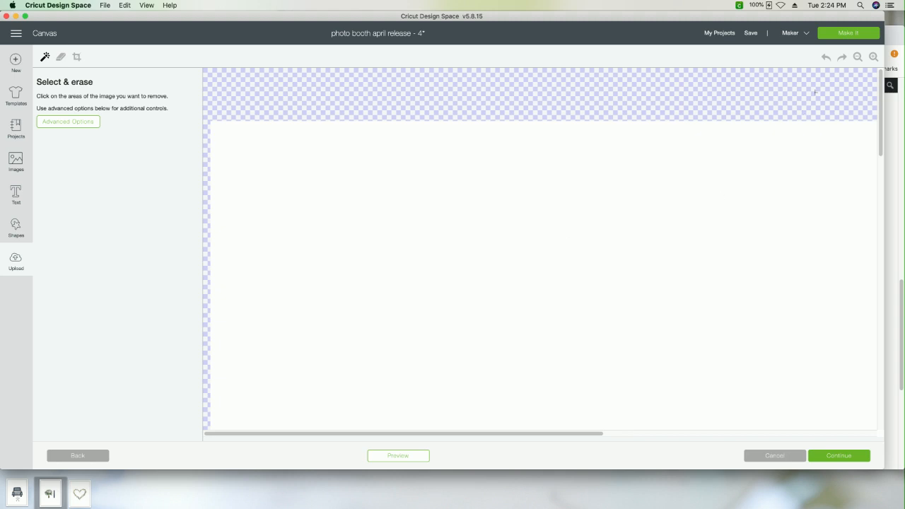
Step: Crop the uploaded image to a rectangle around the bouquet, leaving out the tie
click(855, 62)
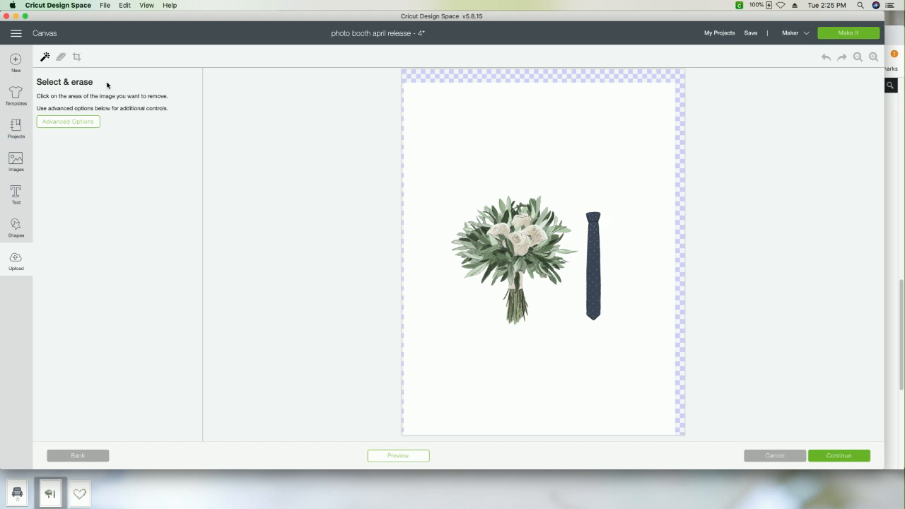
click(77, 58)
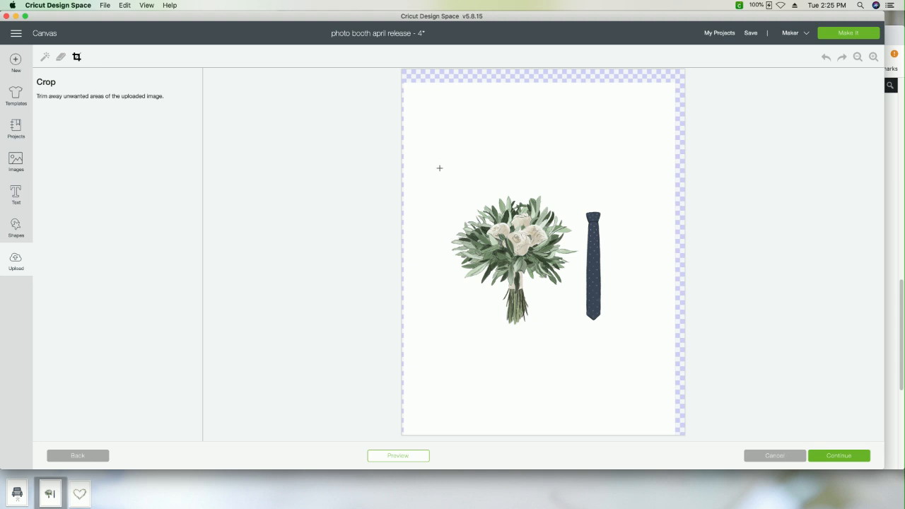
drag(440, 168, 585, 350)
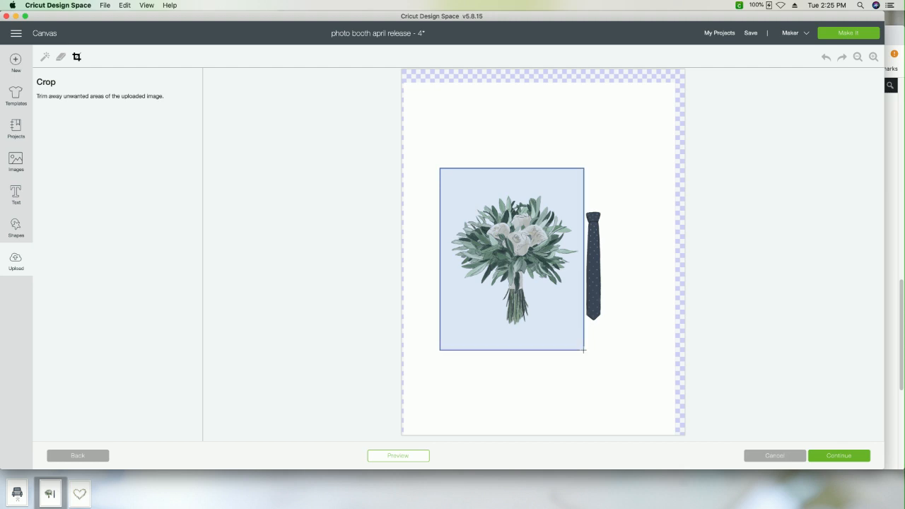
drag(584, 350, 584, 350)
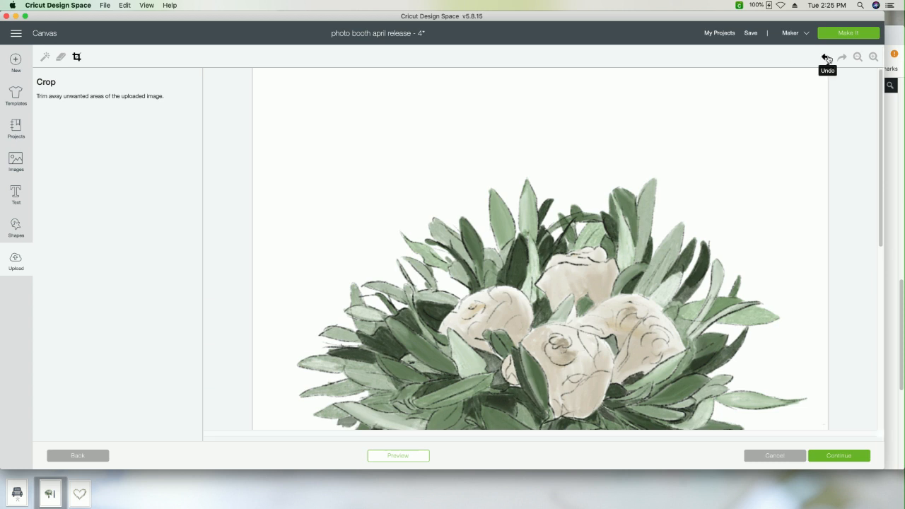
click(858, 59)
click(858, 59)
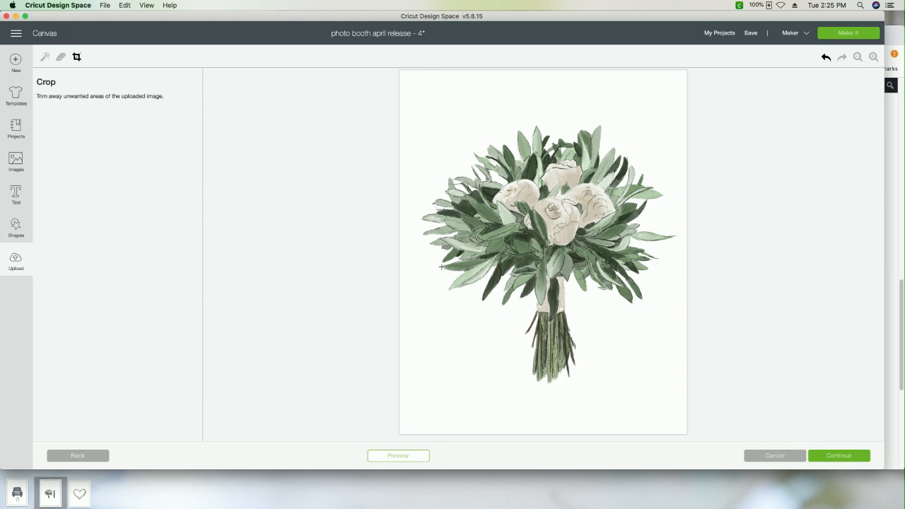
Step: Try removing the white background around the bouquet with Select & erase, and undo the removal
click(45, 57)
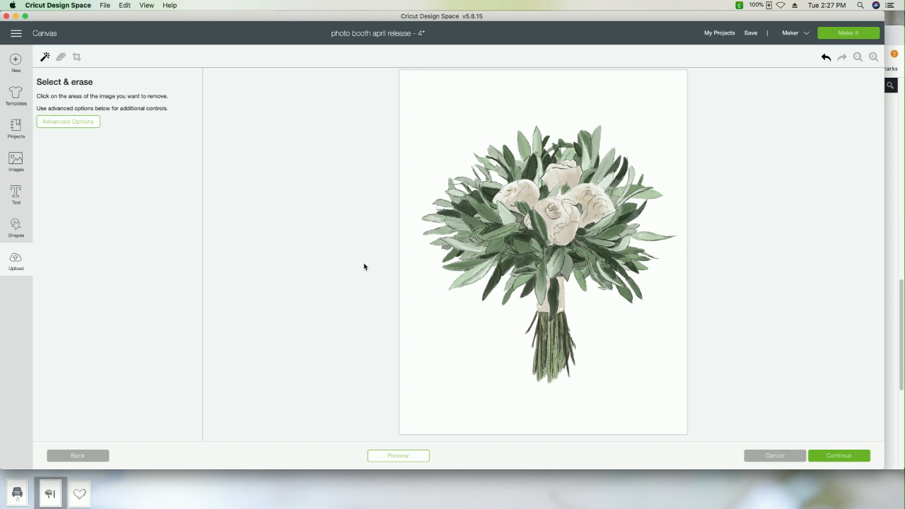
click(456, 126)
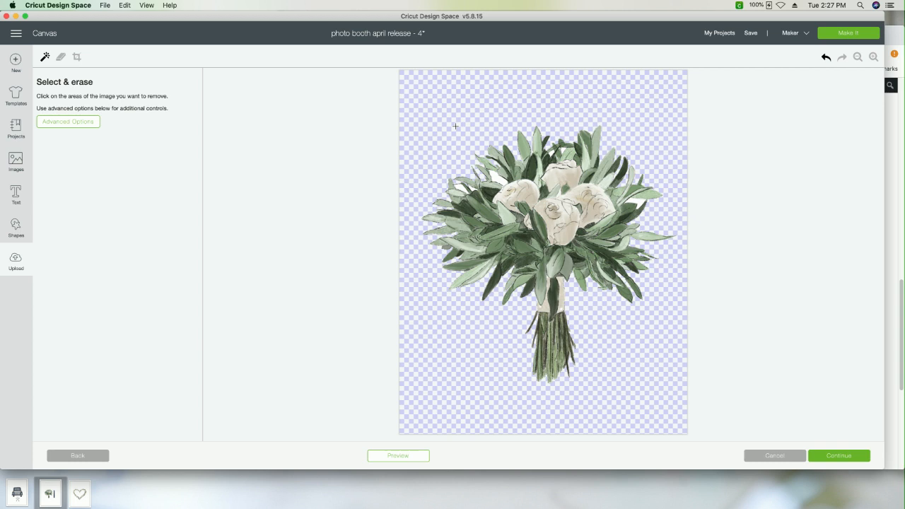
click(826, 59)
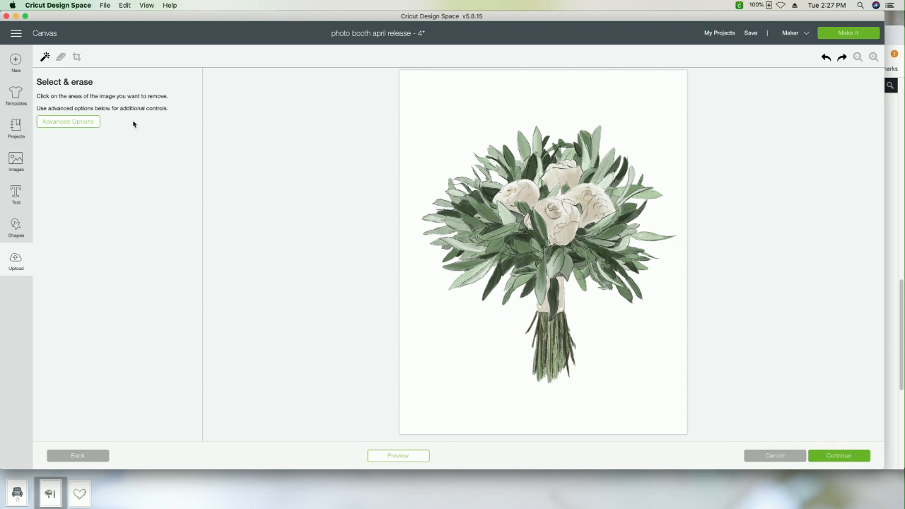
Step: Enlarge the eraser and erase a band of background around the bouquet's top and upper-right leaves, undoing the stroke that crosses the long leaf
click(61, 58)
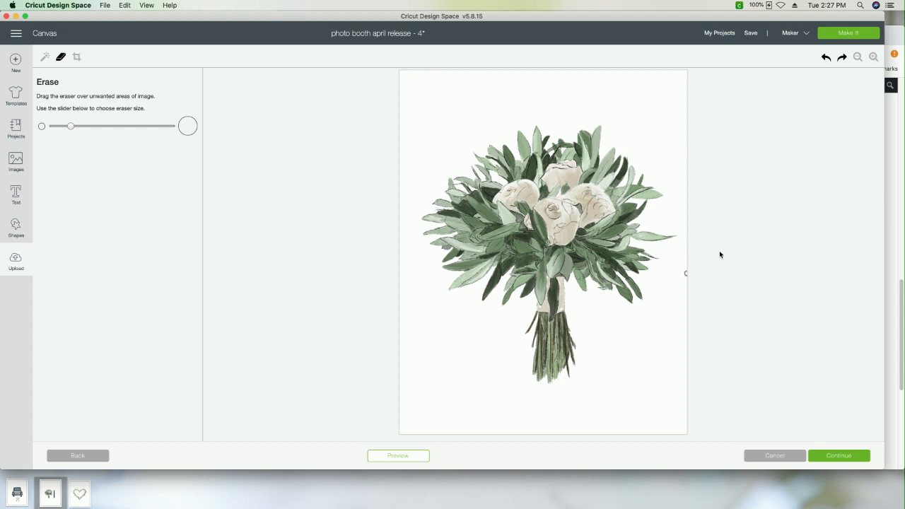
click(874, 56)
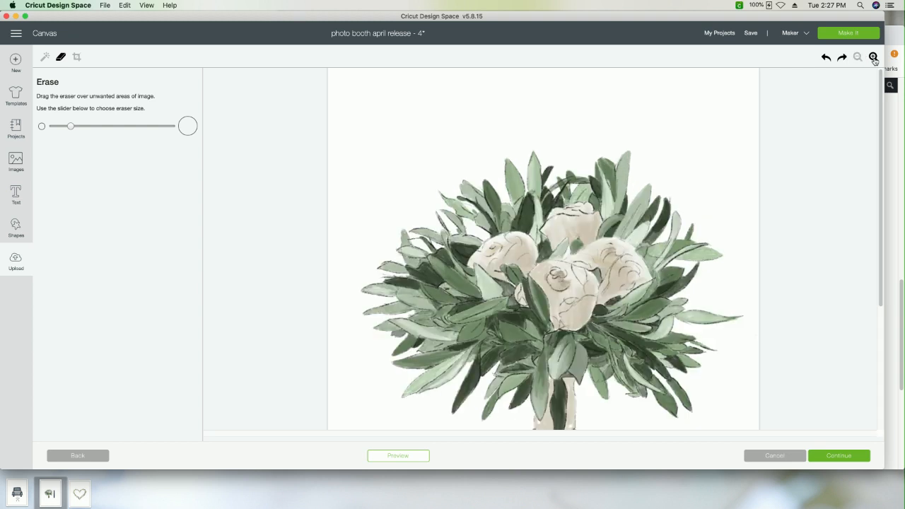
click(874, 57)
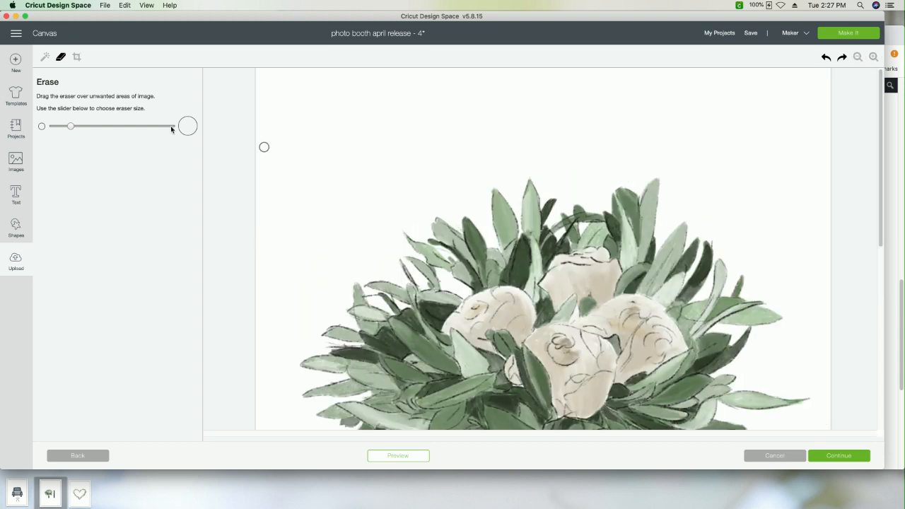
drag(70, 125, 108, 127)
click(471, 192)
mouse_move(470, 192)
mouse_down()
mouse_move(493, 171)
mouse_move(553, 168)
mouse_move(586, 183)
mouse_move(636, 171)
mouse_up()
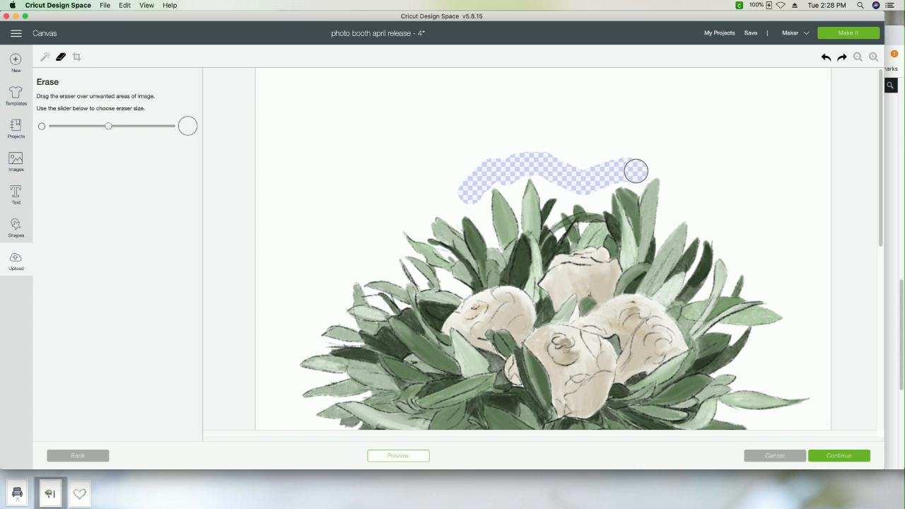
drag(636, 170, 636, 170)
mouse_move(636, 169)
mouse_down()
mouse_move(663, 164)
mouse_move(670, 173)
mouse_up()
mouse_move(671, 173)
mouse_down()
mouse_move(674, 209)
mouse_move(712, 208)
mouse_move(798, 301)
mouse_move(799, 338)
mouse_move(753, 353)
mouse_move(792, 347)
mouse_move(794, 336)
mouse_move(755, 354)
mouse_move(773, 369)
mouse_move(768, 410)
mouse_up()
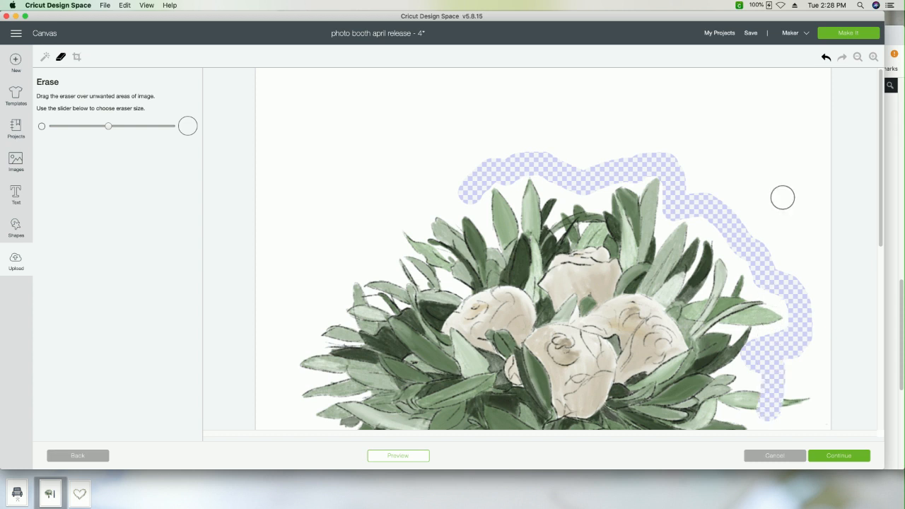
click(825, 60)
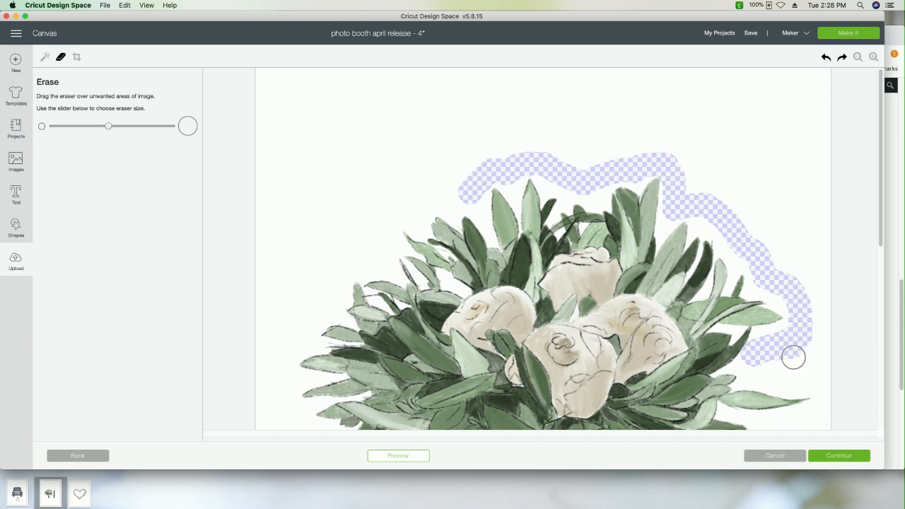
Step: Continue the erased band around the long leaf on the bouquet's right, and erase a matching band along its left-hand leaves
scroll(793, 357, down, 3)
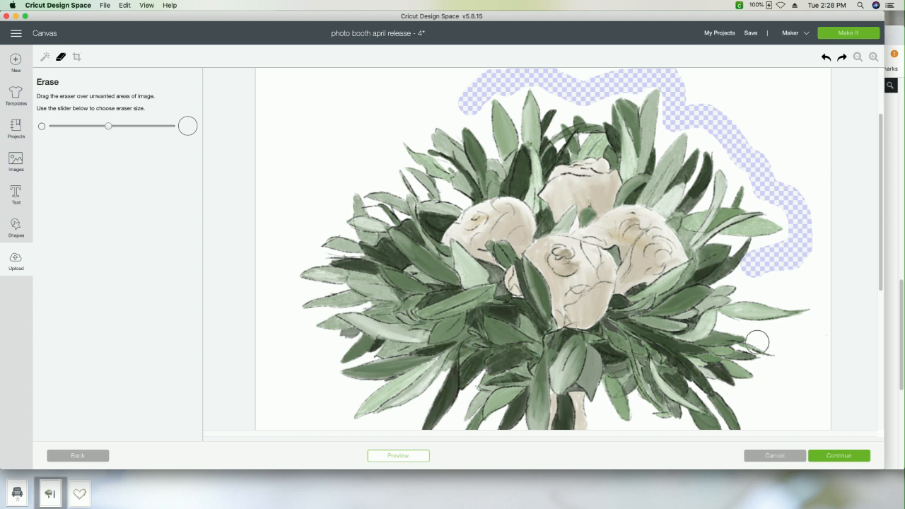
mouse_move(756, 266)
mouse_down()
mouse_move(832, 301)
mouse_move(818, 340)
mouse_move(776, 336)
mouse_move(792, 363)
mouse_move(774, 390)
mouse_move(751, 396)
mouse_move(775, 406)
mouse_up()
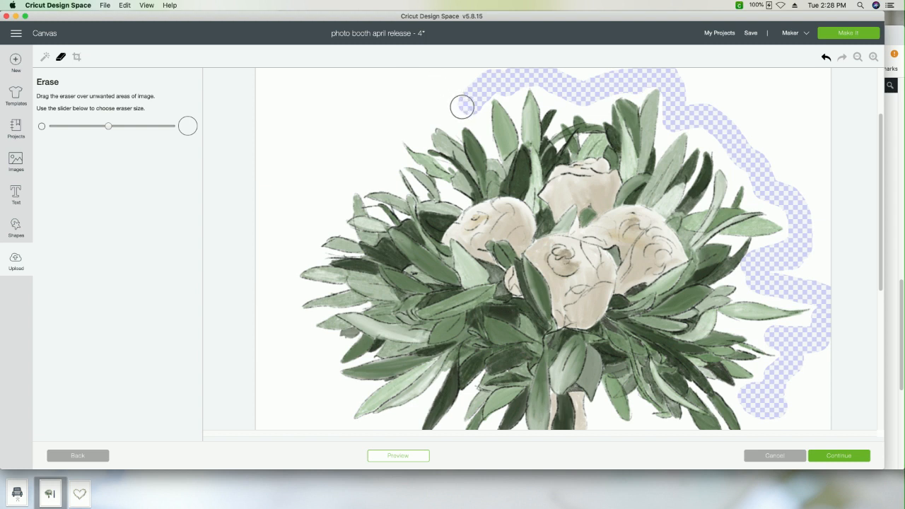
mouse_move(463, 105)
mouse_down()
mouse_move(405, 116)
mouse_move(383, 163)
mouse_move(334, 164)
mouse_move(321, 189)
mouse_move(367, 171)
mouse_move(322, 187)
mouse_move(323, 212)
mouse_move(296, 226)
mouse_move(277, 293)
mouse_move(290, 299)
mouse_move(300, 347)
mouse_move(327, 353)
mouse_move(341, 393)
mouse_up()
Step: Continue the erased band below the bouquet's lower leaves and around its stems until it closes, erasing a small loose patch of background too
scroll(543, 249, down, 1)
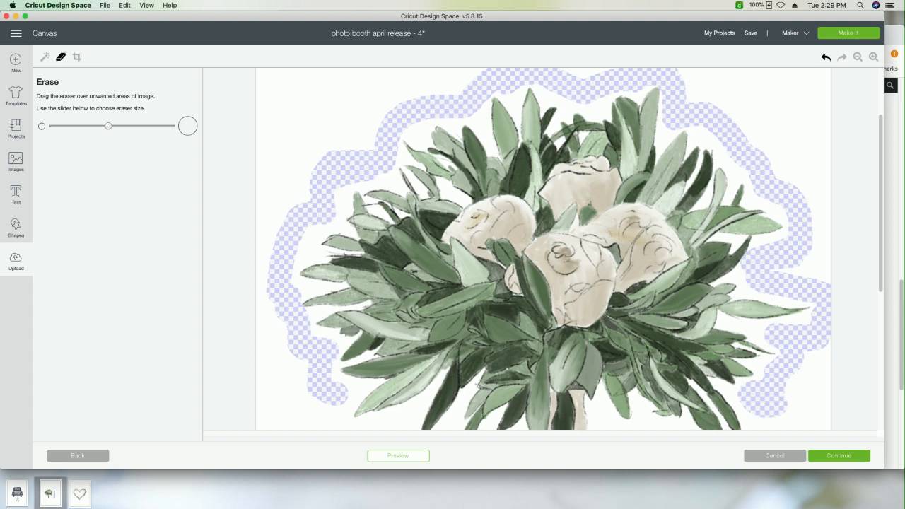
scroll(364, 308, down, 5)
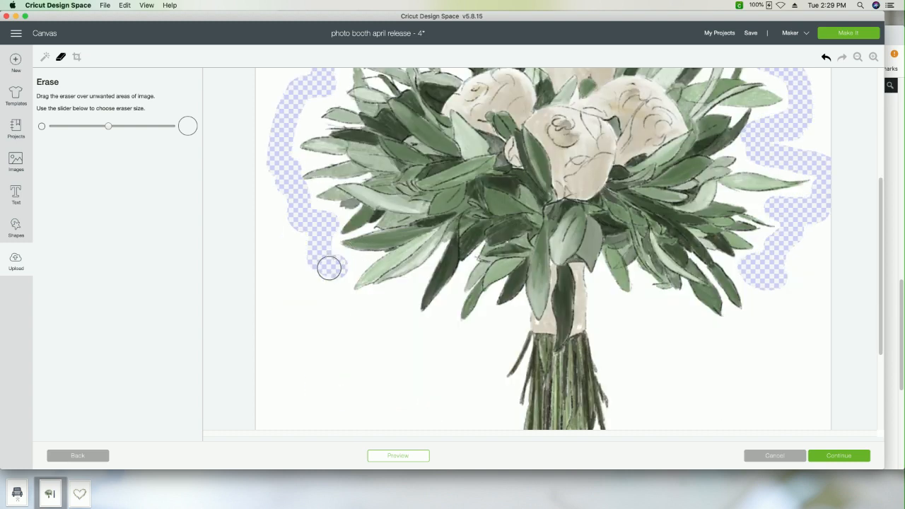
mouse_move(338, 267)
mouse_down()
mouse_move(336, 301)
mouse_move(410, 299)
mouse_move(408, 323)
mouse_move(492, 331)
mouse_move(500, 339)
mouse_move(508, 323)
mouse_move(493, 326)
mouse_move(489, 388)
mouse_up()
scroll(488, 388, down, 2)
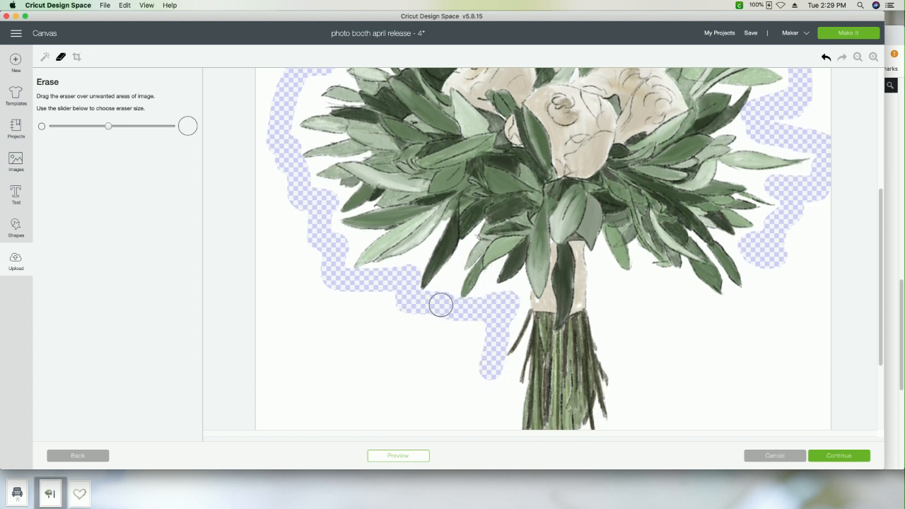
mouse_move(369, 319)
mouse_down()
mouse_move(336, 377)
mouse_move(340, 363)
mouse_move(398, 370)
mouse_move(368, 372)
mouse_up()
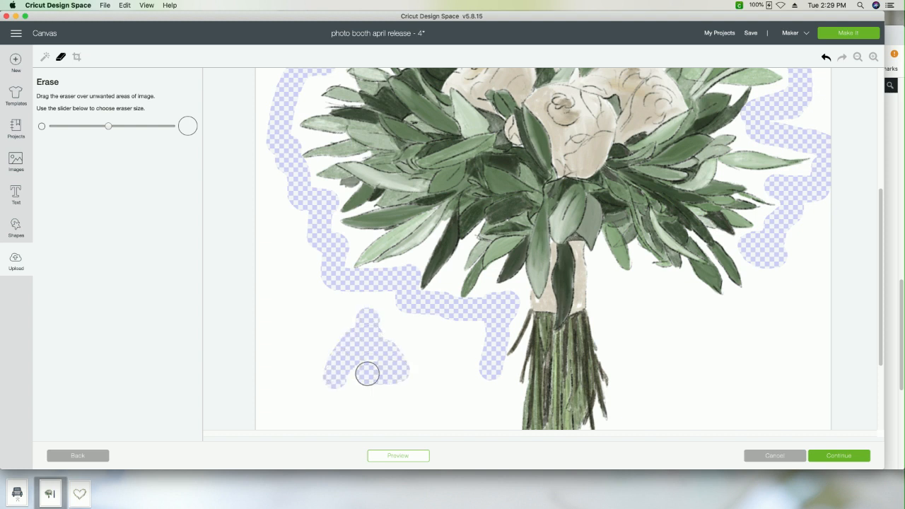
scroll(481, 366, down, 5)
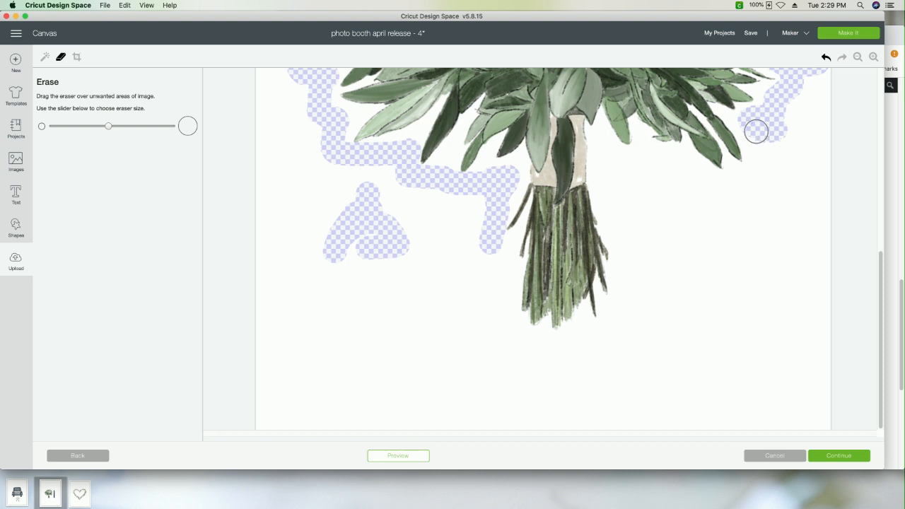
mouse_move(752, 127)
mouse_down()
mouse_move(768, 172)
mouse_move(722, 184)
mouse_move(747, 182)
mouse_move(623, 162)
mouse_move(684, 162)
mouse_move(609, 163)
mouse_move(628, 279)
mouse_move(606, 327)
mouse_move(582, 342)
mouse_move(504, 346)
mouse_move(491, 259)
mouse_move(500, 330)
mouse_move(540, 344)
mouse_move(517, 342)
mouse_move(498, 322)
mouse_up()
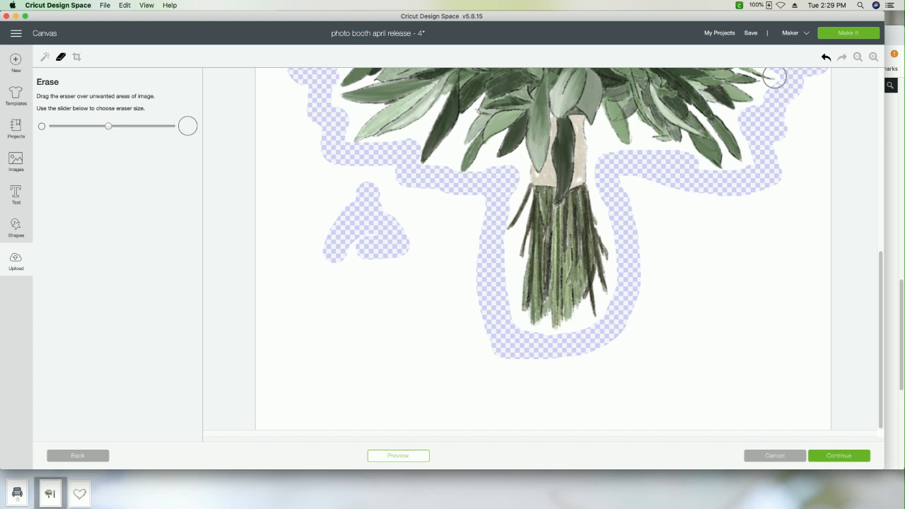
Step: Remove the white background outside the erased band with Select & erase, and save the bouquet as a Print Then Cut image
click(858, 58)
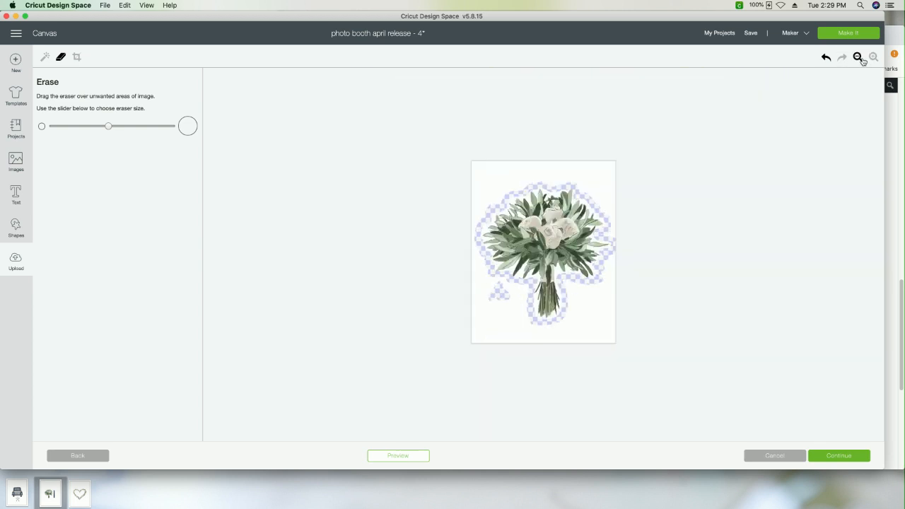
click(873, 58)
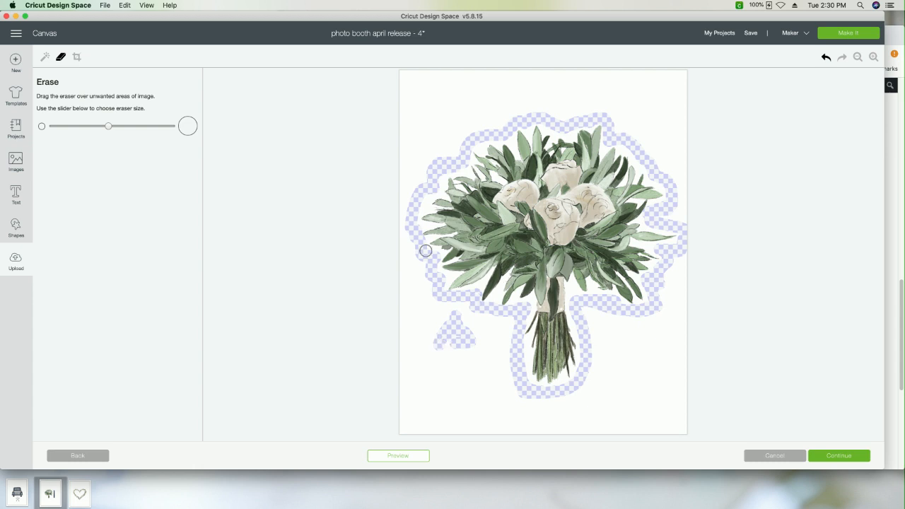
click(46, 59)
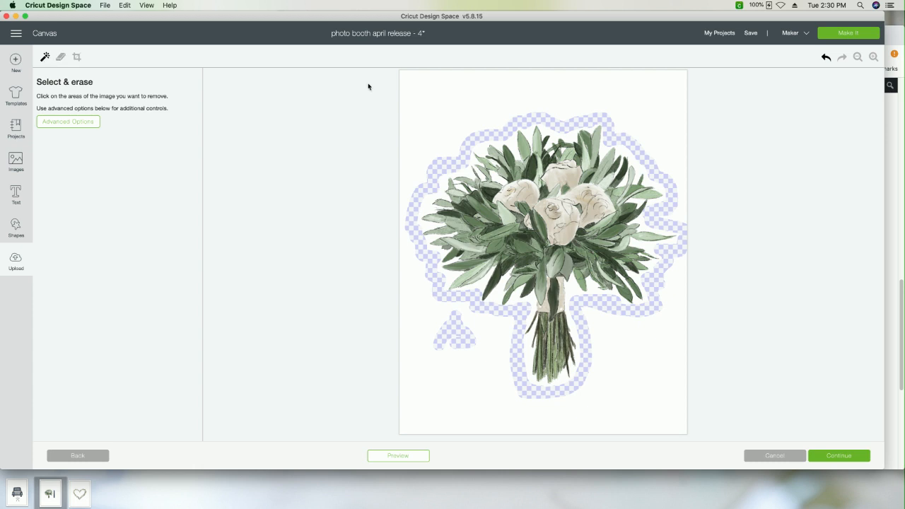
click(455, 108)
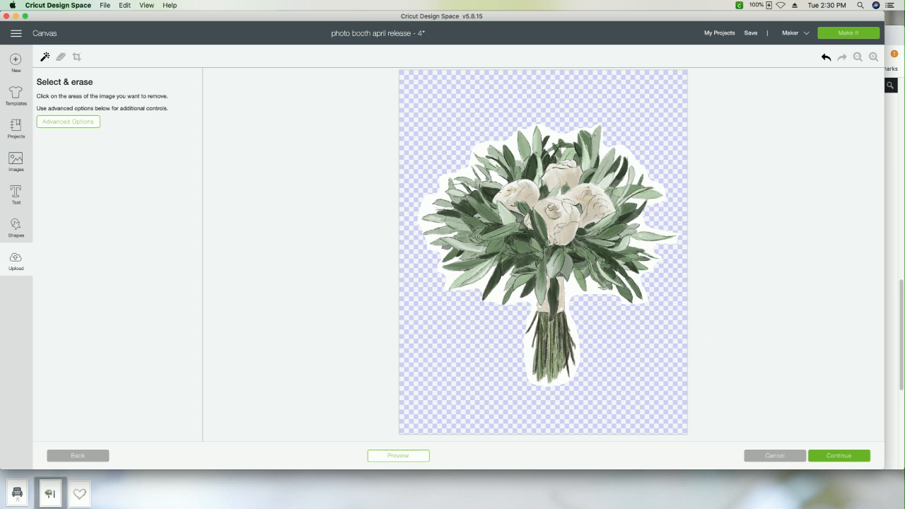
click(835, 459)
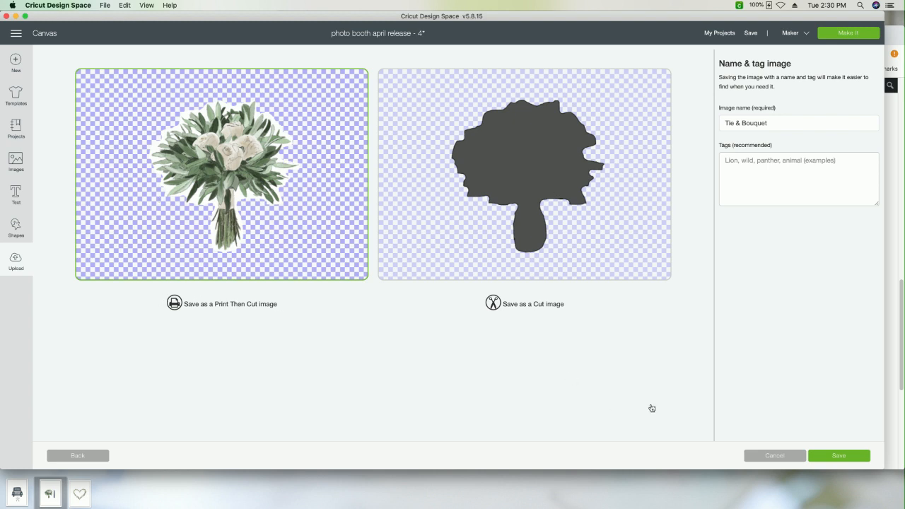
click(839, 458)
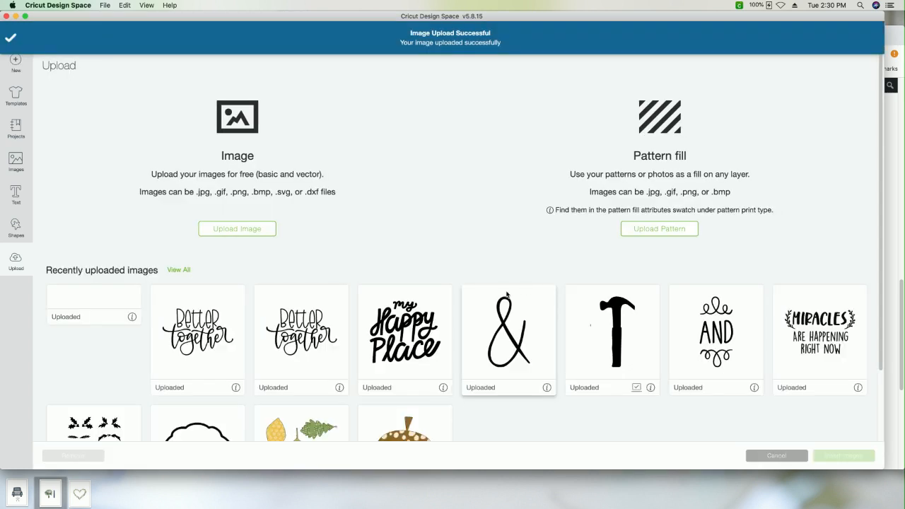
Step: Upload the tie and bouquet image again as a Complex image and continue to the background removal tools
click(231, 230)
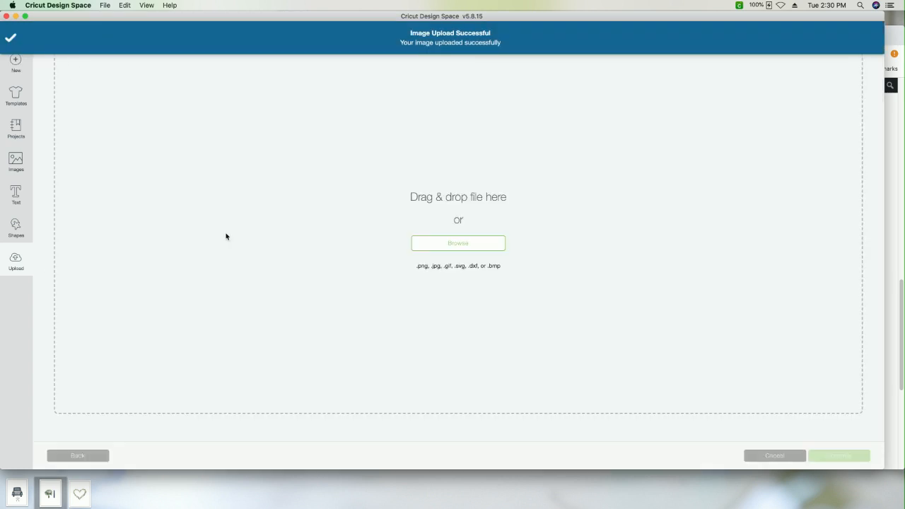
click(434, 245)
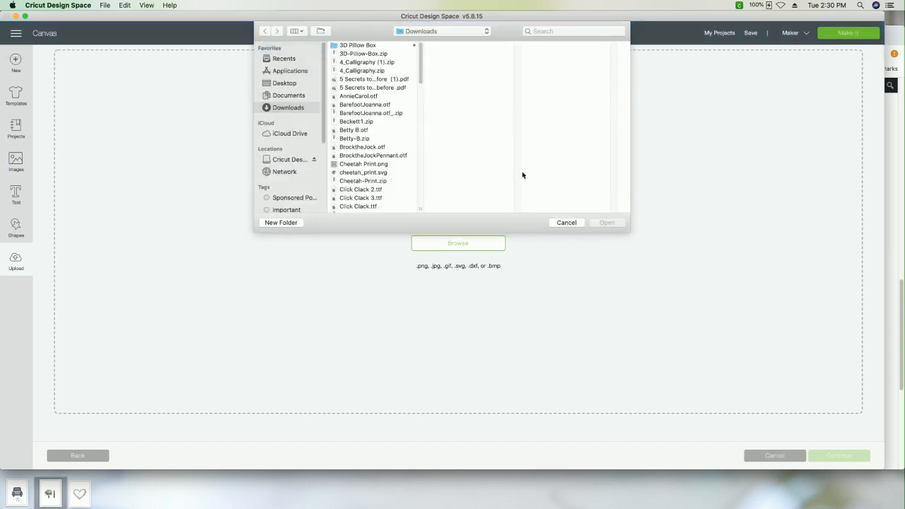
click(566, 222)
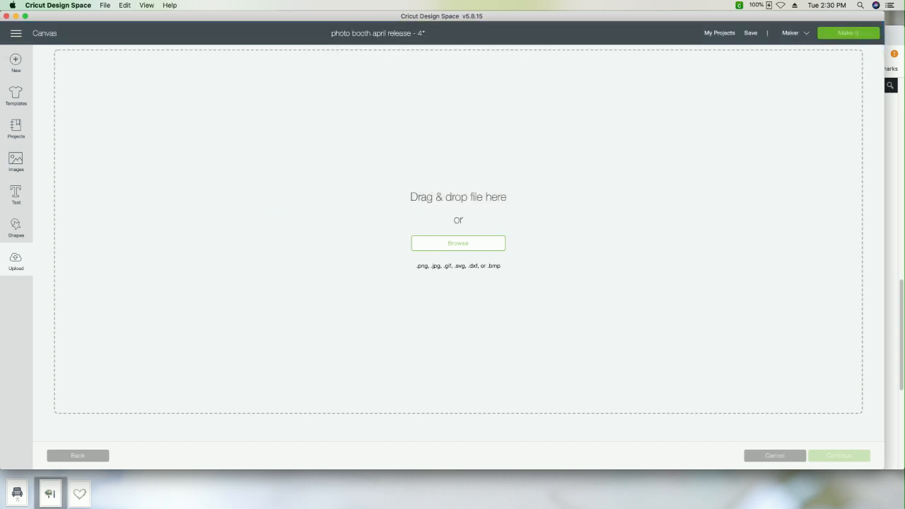
mouse_move(32, 500)
drag(53, 494, 552, 294)
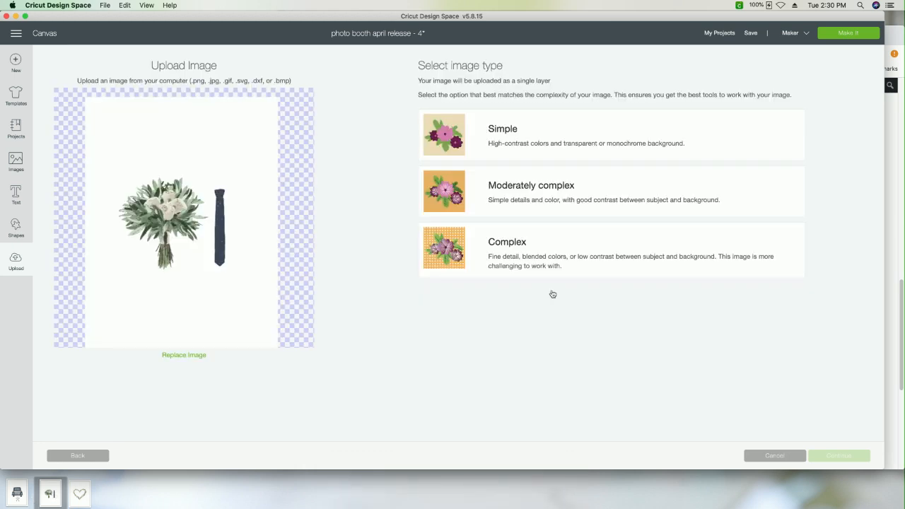
click(541, 259)
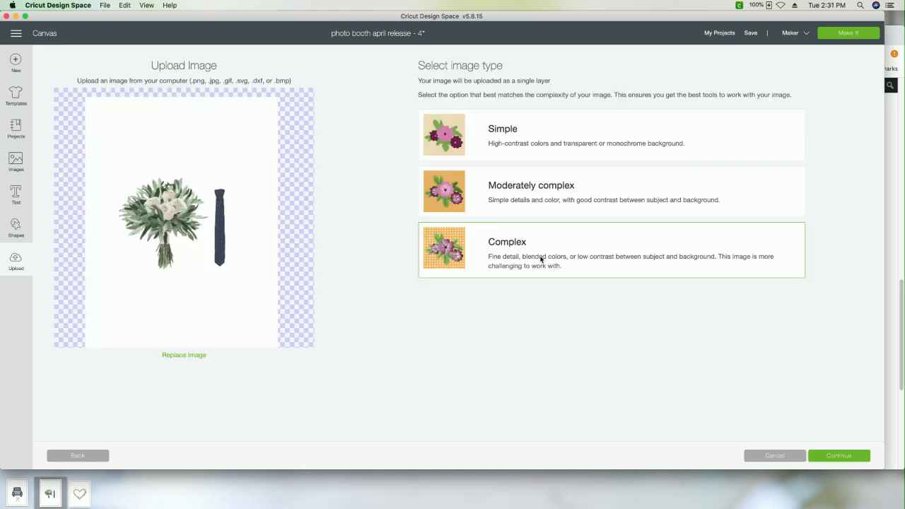
click(845, 457)
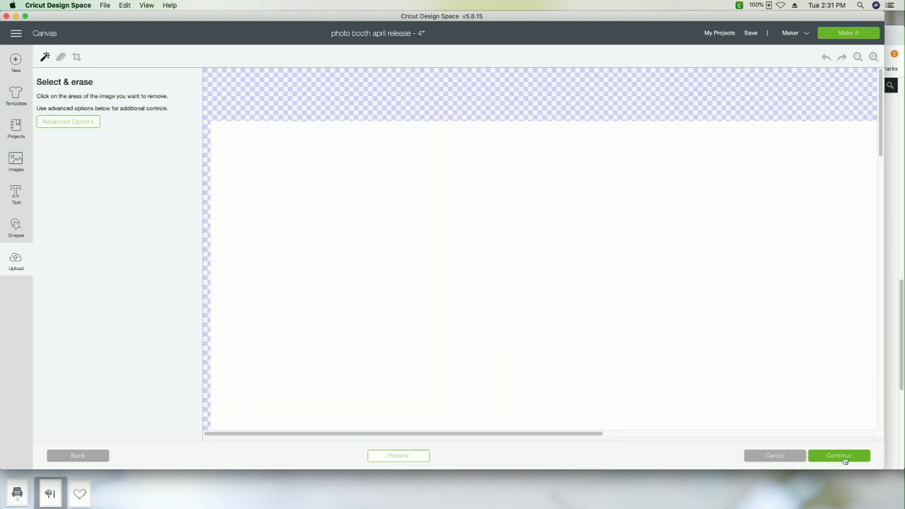
Step: Crop the uploaded image to a narrow rectangle around the tie, leaving out the bouquet
click(858, 57)
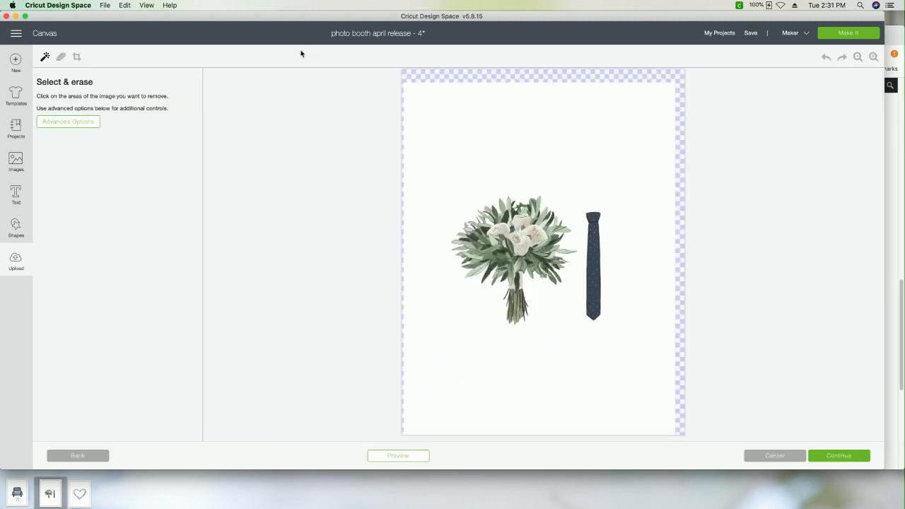
click(75, 57)
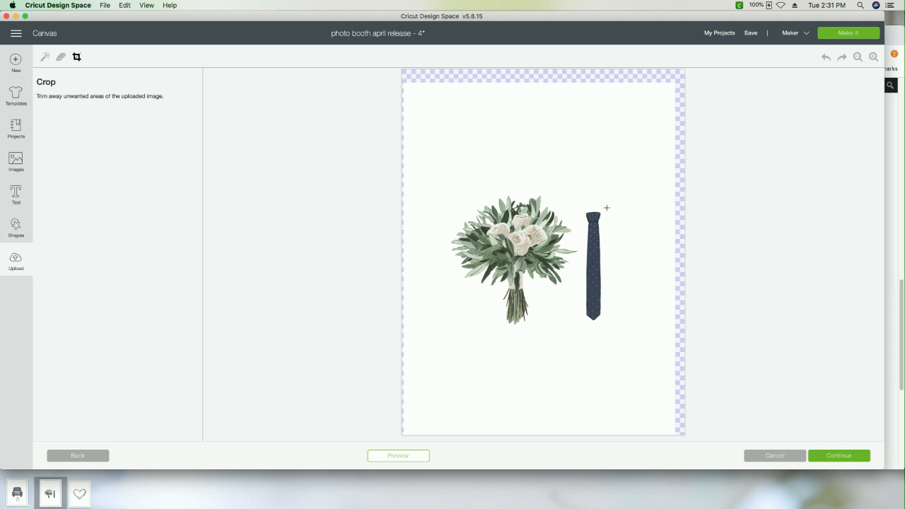
drag(581, 198, 606, 333)
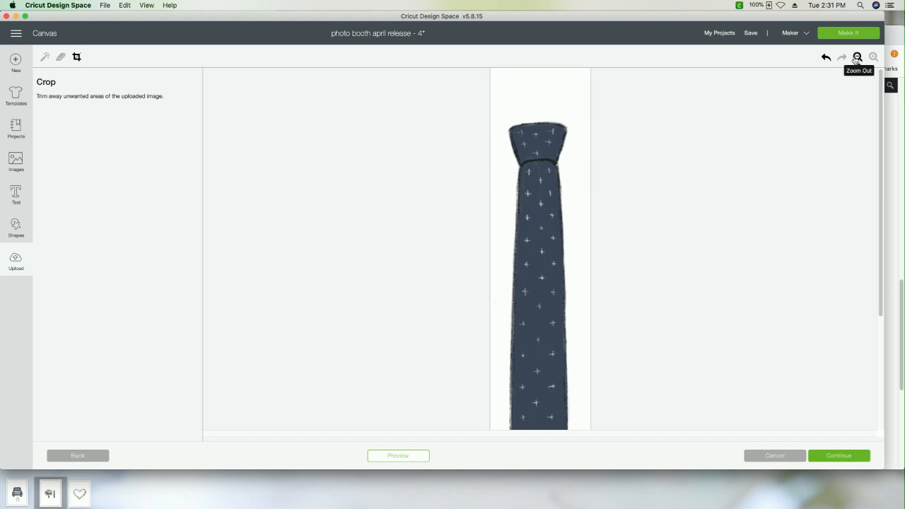
click(856, 58)
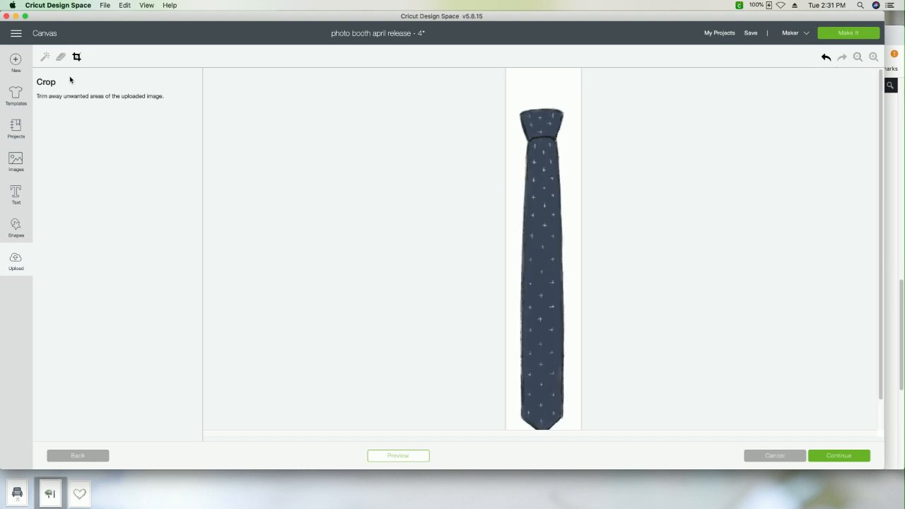
Step: Try erasing a strip of background beside the tie's upper right edge with a slightly enlarged eraser, and cancel the upload
click(61, 57)
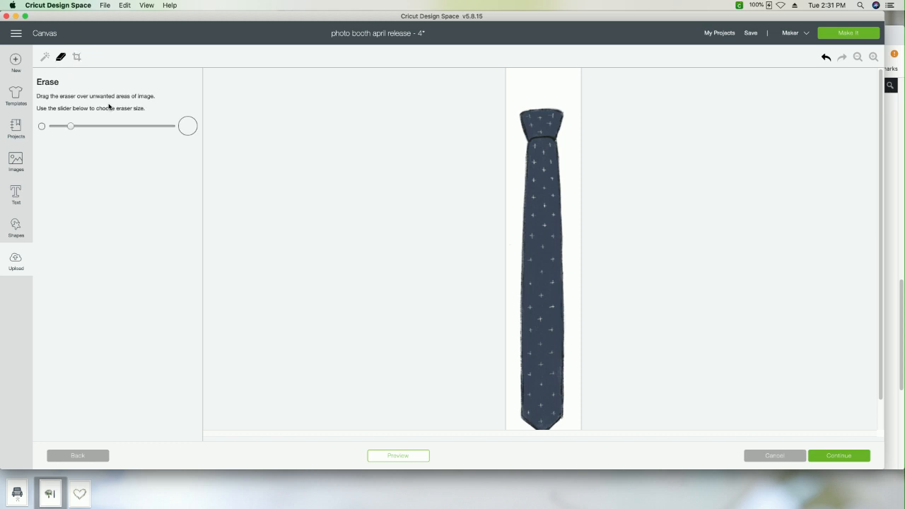
drag(70, 126, 122, 128)
drag(107, 129, 83, 127)
drag(576, 120, 574, 187)
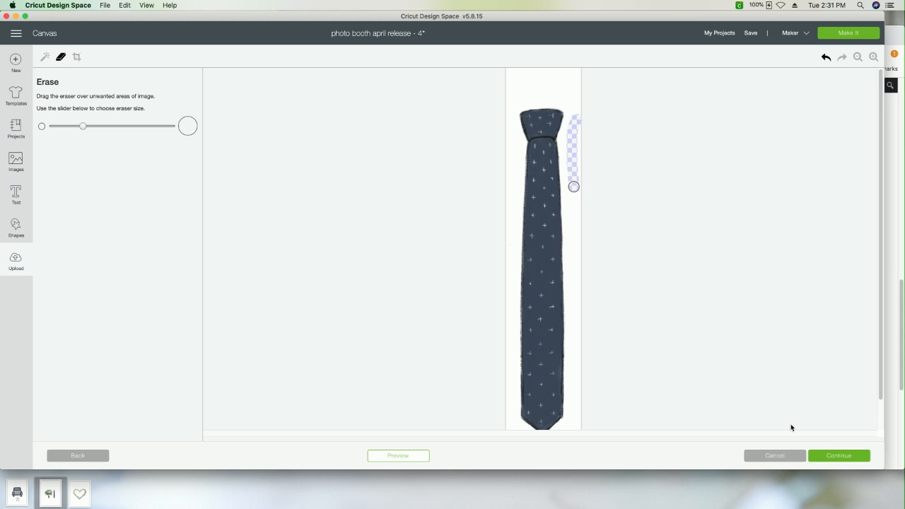
click(781, 455)
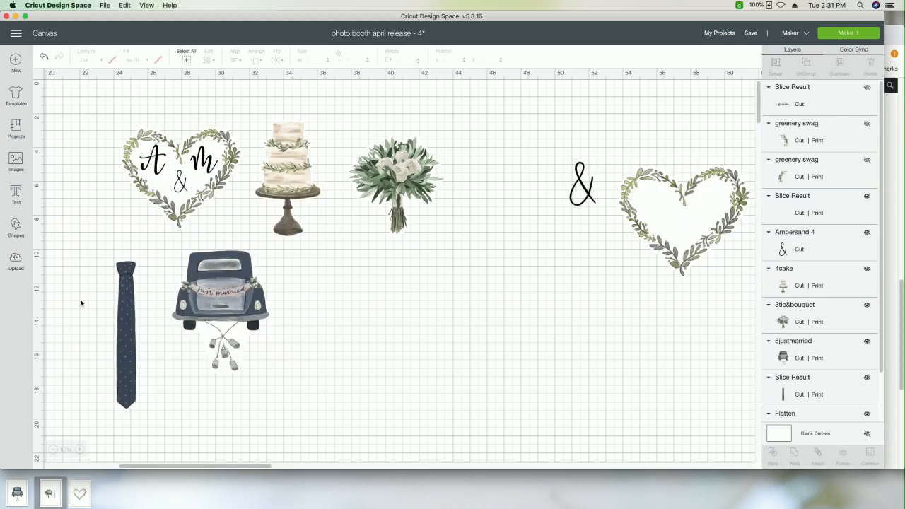
Step: Upload the "just married" car image as a Complex image and continue to the background removal tools
click(15, 261)
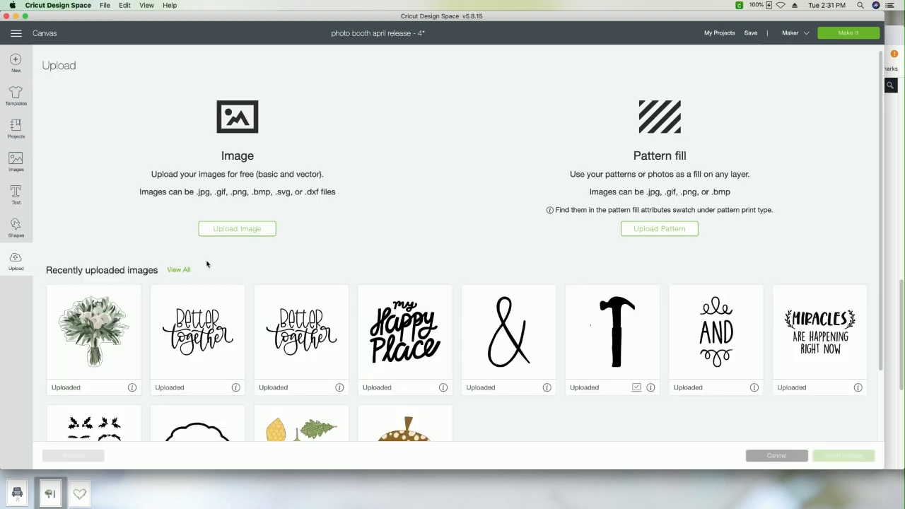
click(206, 232)
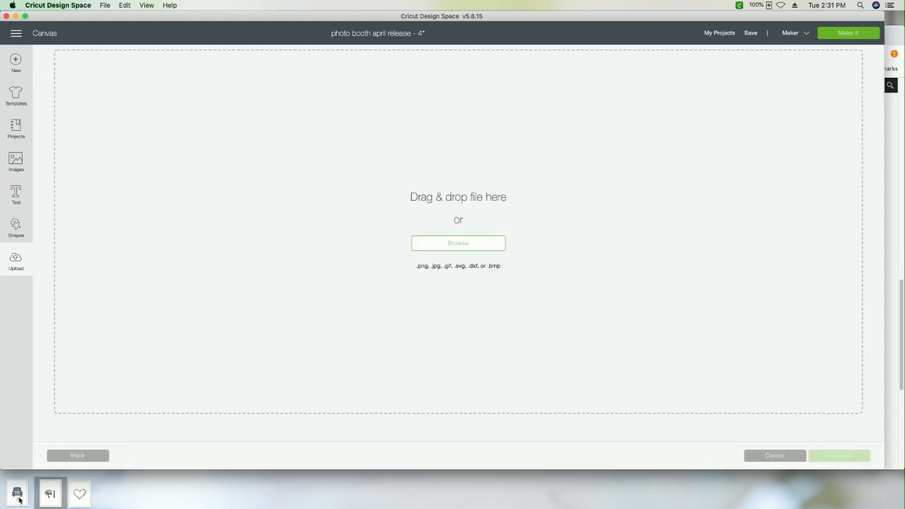
drag(16, 492, 170, 245)
click(509, 264)
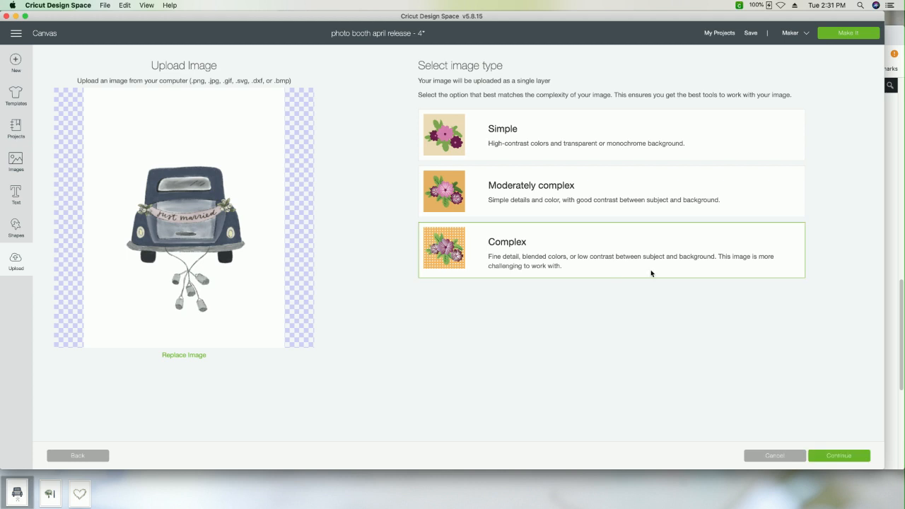
click(835, 456)
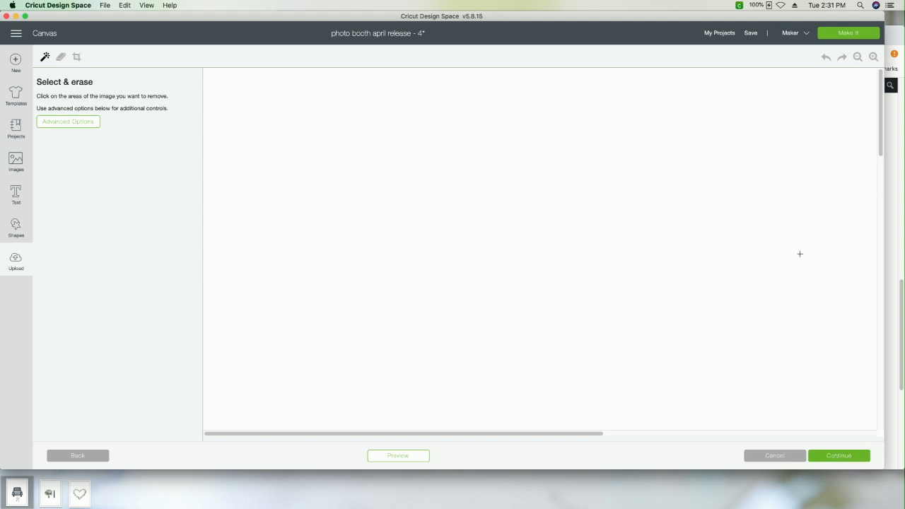
Step: Enlarge the eraser and erase a closed band of background around the car and its trailing cans, with a second, wider loop on the right
click(858, 56)
click(858, 57)
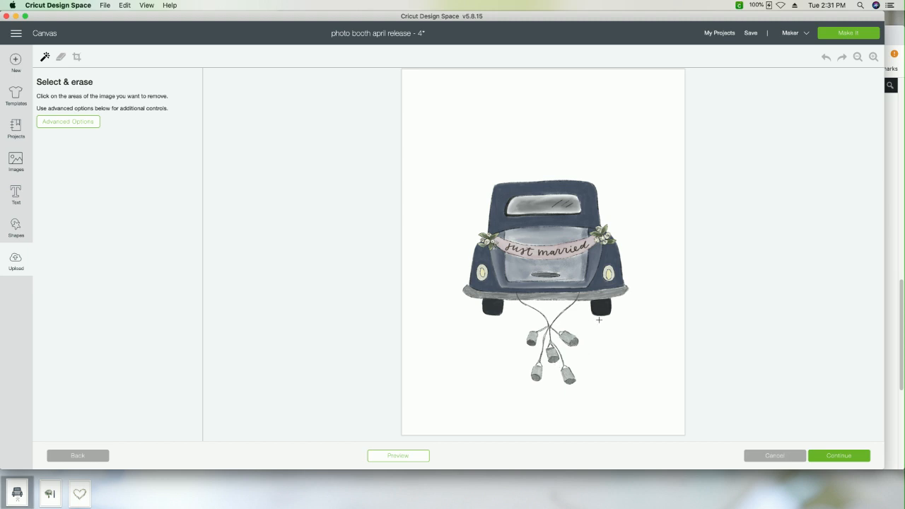
click(61, 57)
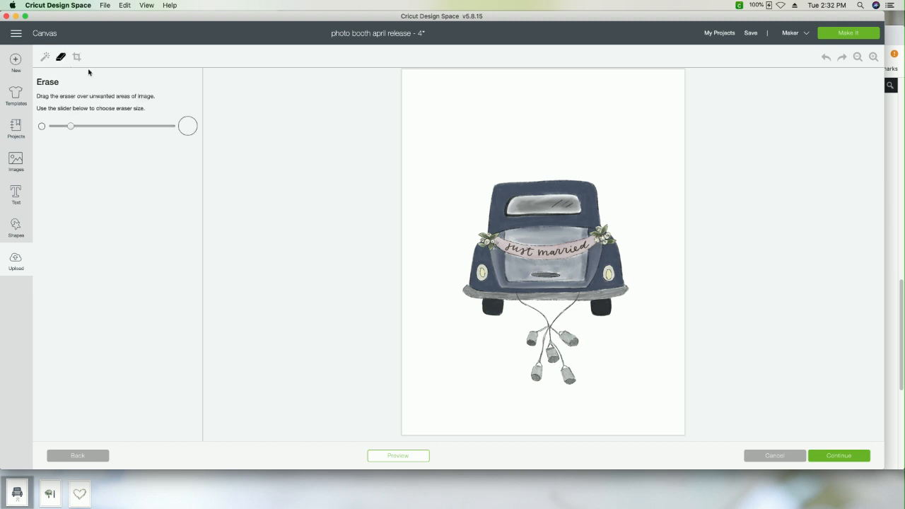
drag(72, 125, 108, 126)
mouse_move(601, 328)
mouse_down()
mouse_move(583, 390)
mouse_move(535, 402)
mouse_move(518, 391)
mouse_move(516, 348)
mouse_move(452, 319)
mouse_move(447, 280)
mouse_move(461, 260)
mouse_move(474, 178)
mouse_move(500, 155)
mouse_move(553, 153)
mouse_move(647, 176)
mouse_move(665, 196)
mouse_move(652, 283)
mouse_move(624, 326)
mouse_move(608, 331)
mouse_move(633, 297)
mouse_move(626, 200)
mouse_move(604, 177)
mouse_move(475, 173)
mouse_up()
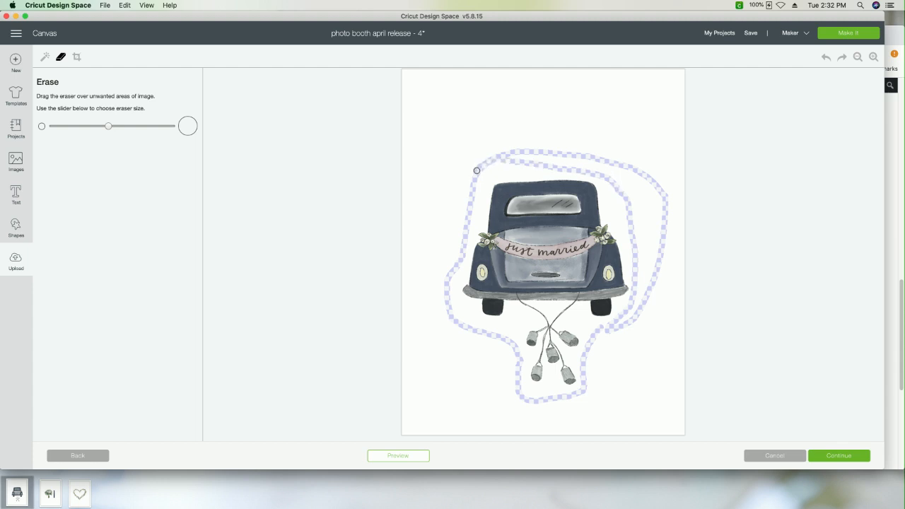
Step: Try removing the white background around the car with Select & erase, and undo the removal
click(44, 56)
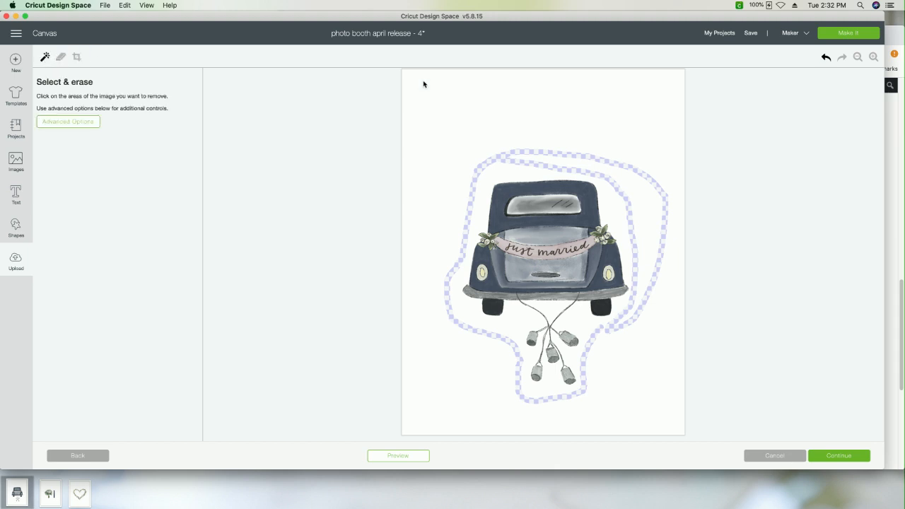
click(639, 192)
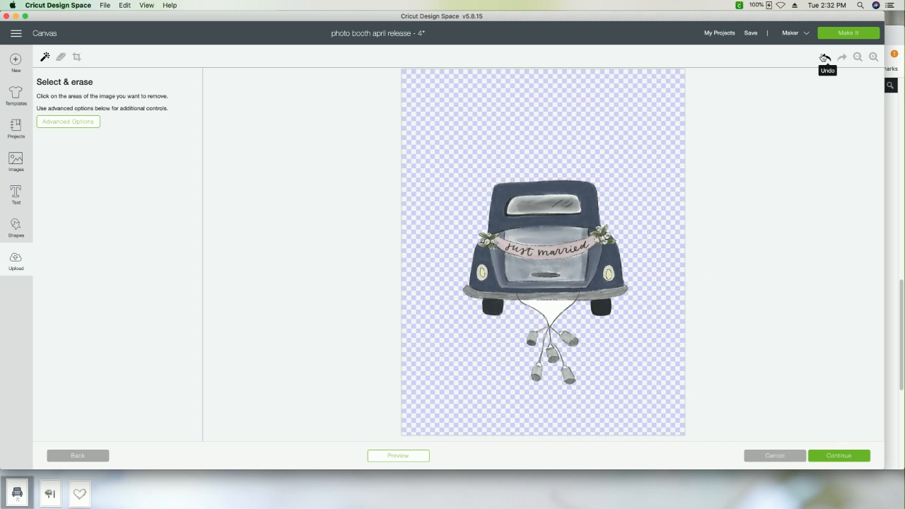
click(825, 57)
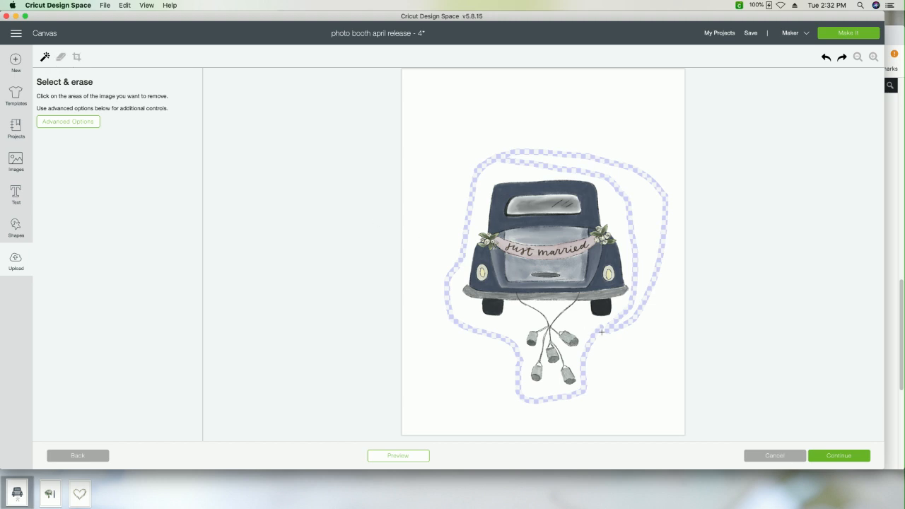
Step: Close the gap in the erased band beside the cans, clear the background outside the car with Select & erase, and cancel the upload
click(60, 57)
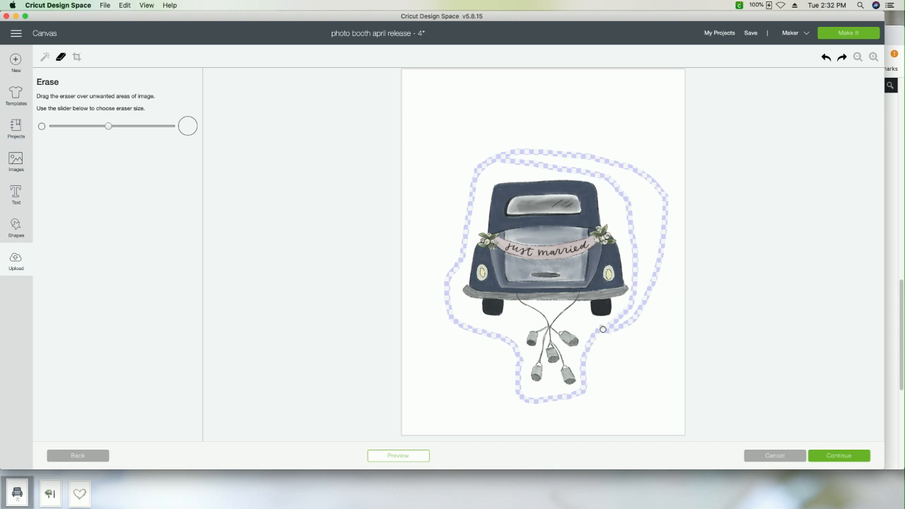
click(596, 334)
click(45, 56)
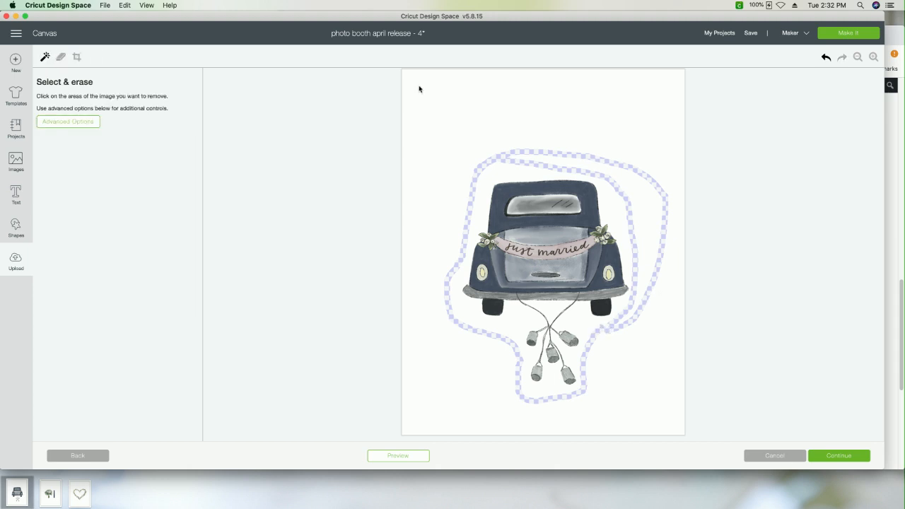
click(492, 93)
click(638, 192)
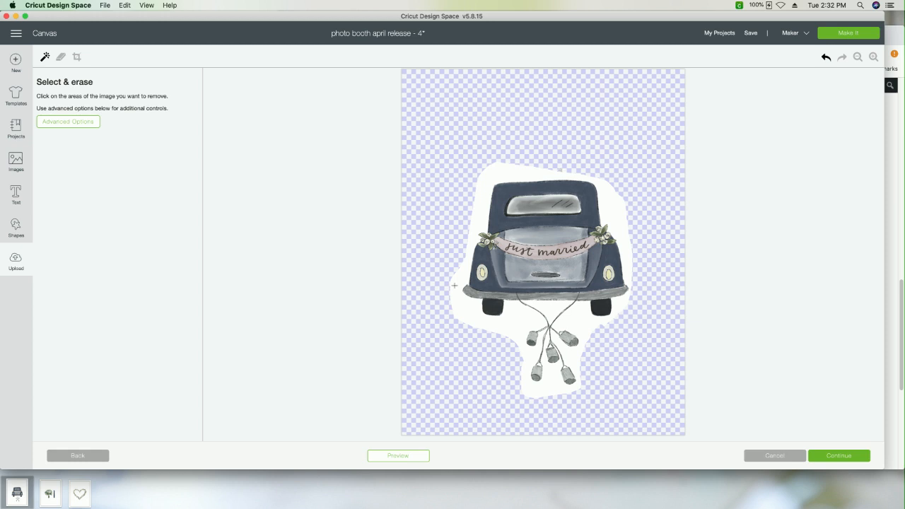
click(776, 455)
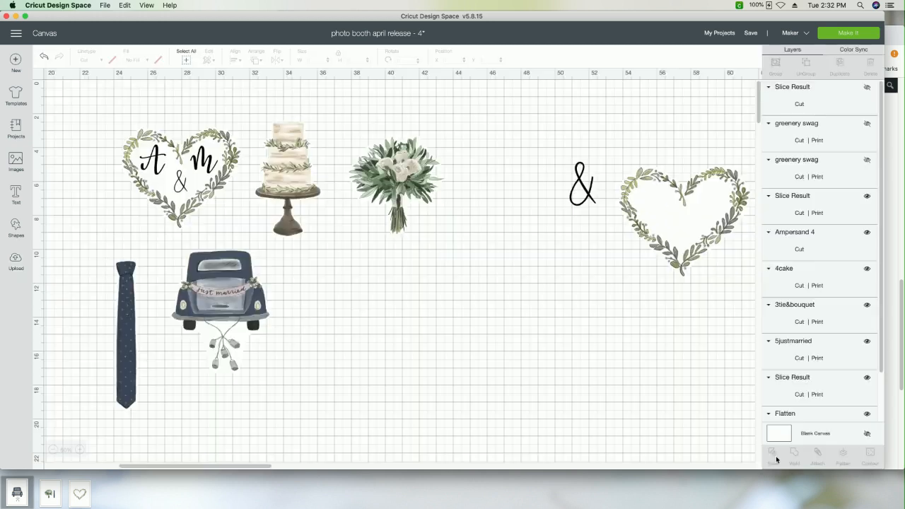
Step: Move the empty greenery heart into the open canvas area just below and to the right of the bouquet
click(415, 178)
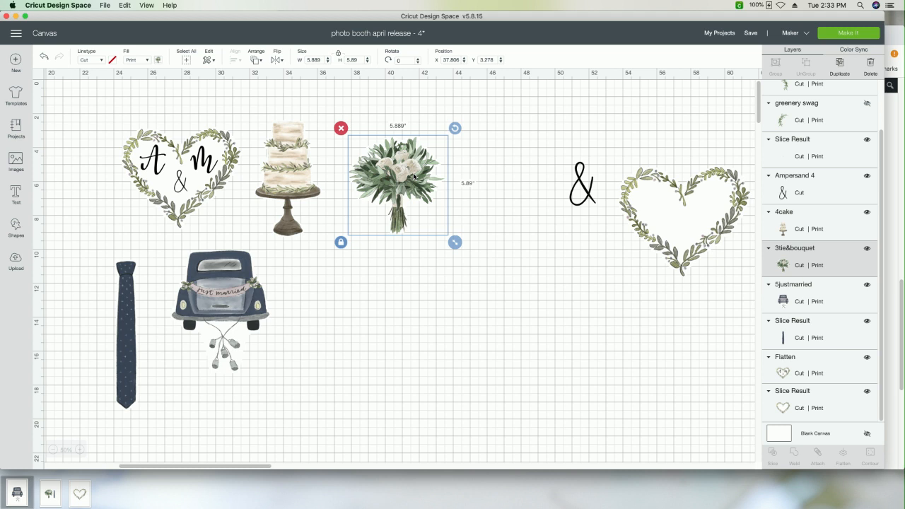
drag(691, 215, 500, 301)
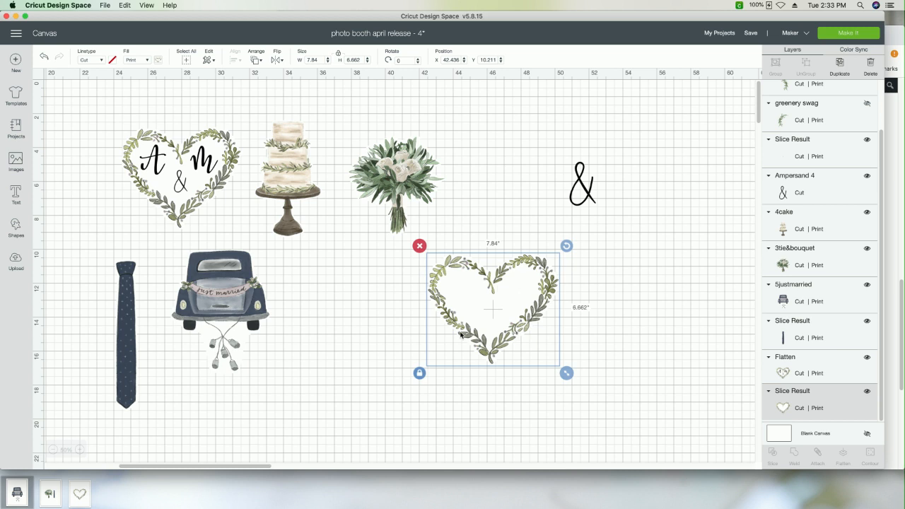
click(192, 168)
click(499, 300)
drag(477, 293, 591, 294)
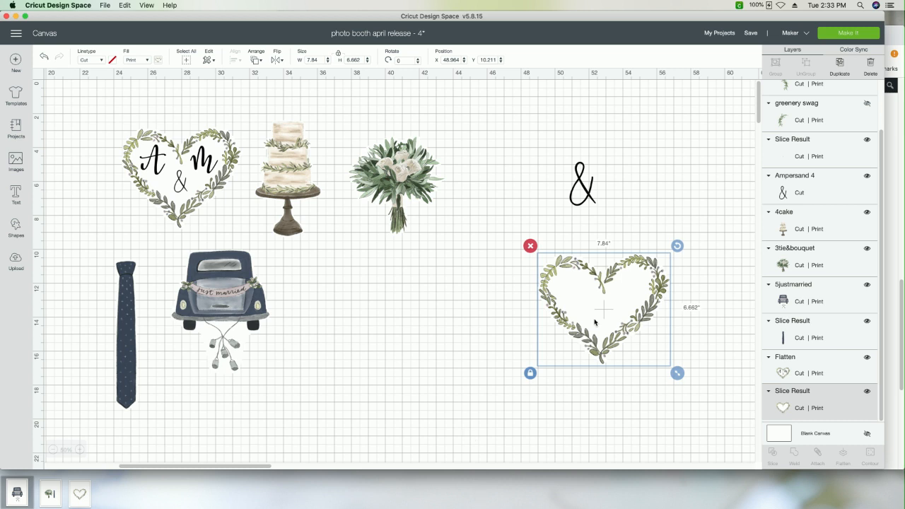
drag(600, 317, 498, 290)
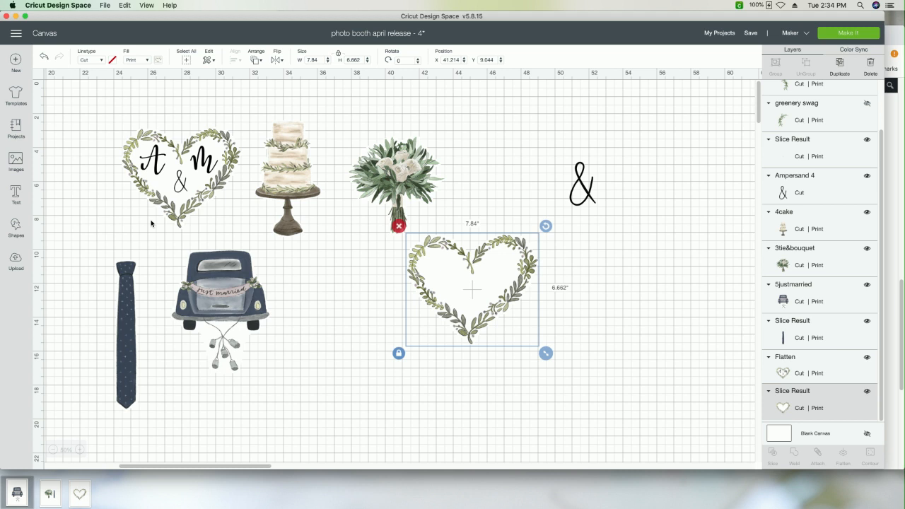
Step: Place the A & M heart beside the empty heart, and shrink the loose ampersand to about 0.98 × 1.65 in inside the empty heart
click(151, 224)
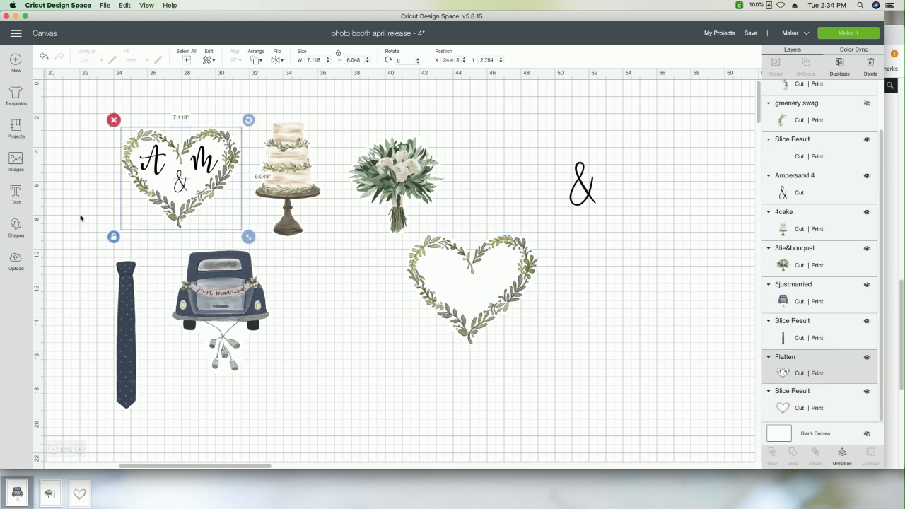
drag(205, 172, 638, 282)
click(587, 173)
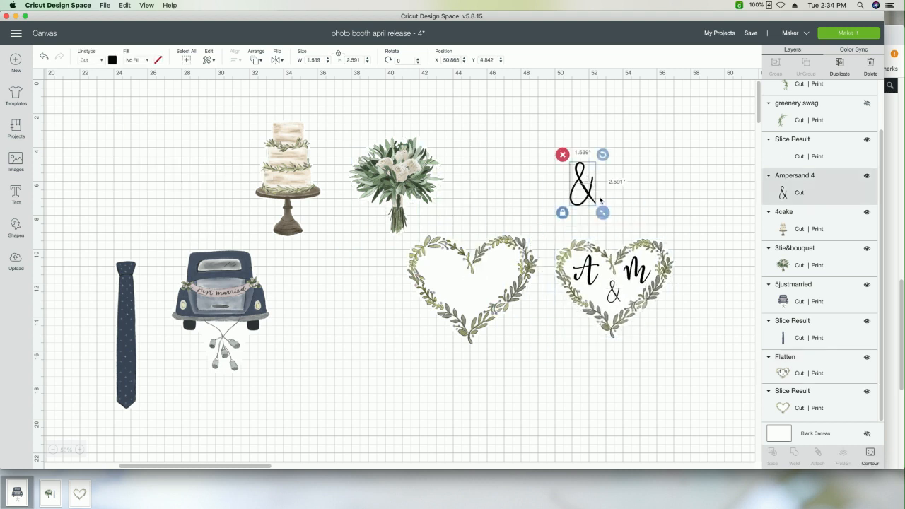
drag(601, 209, 483, 317)
Step: Switch to the Makers Gonna Learn site in Chrome and search its cut files for "ampersand"
click(890, 218)
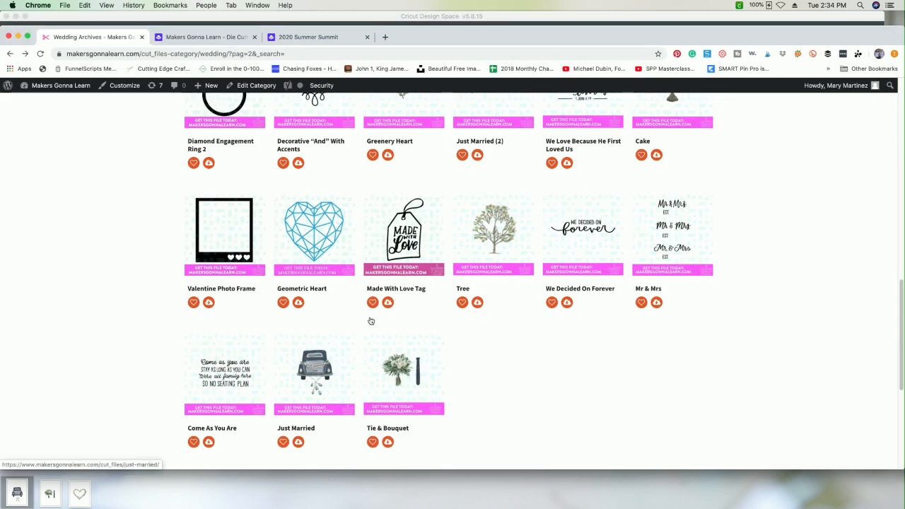
scroll(370, 320, up, 2)
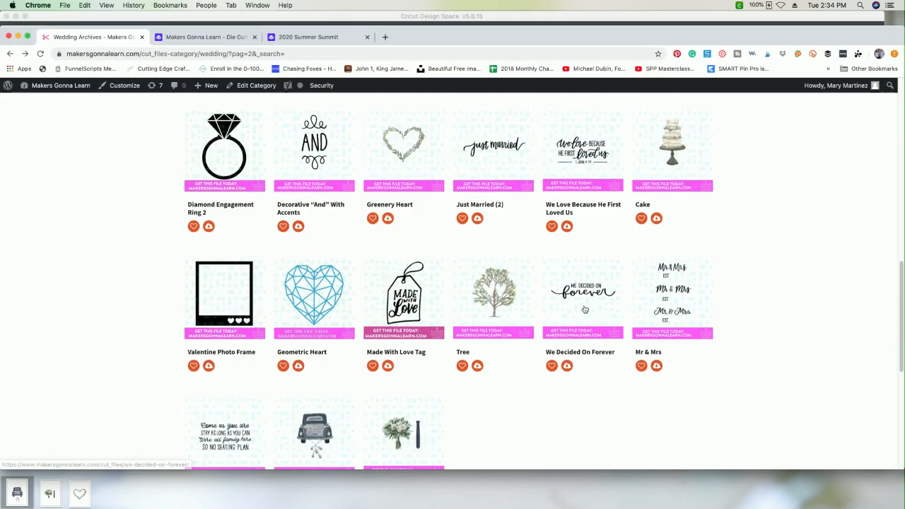
scroll(566, 311, up, 10)
scroll(722, 371, down, 2)
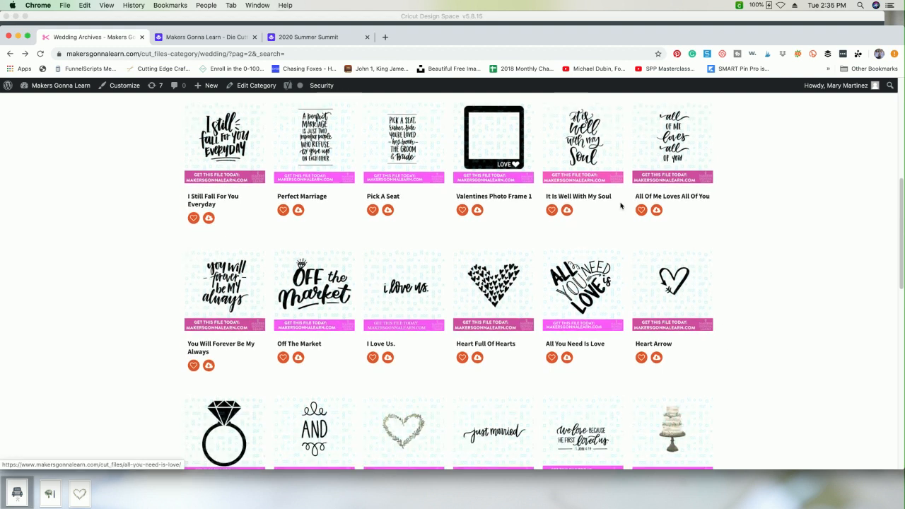
scroll(507, 201, up, 5)
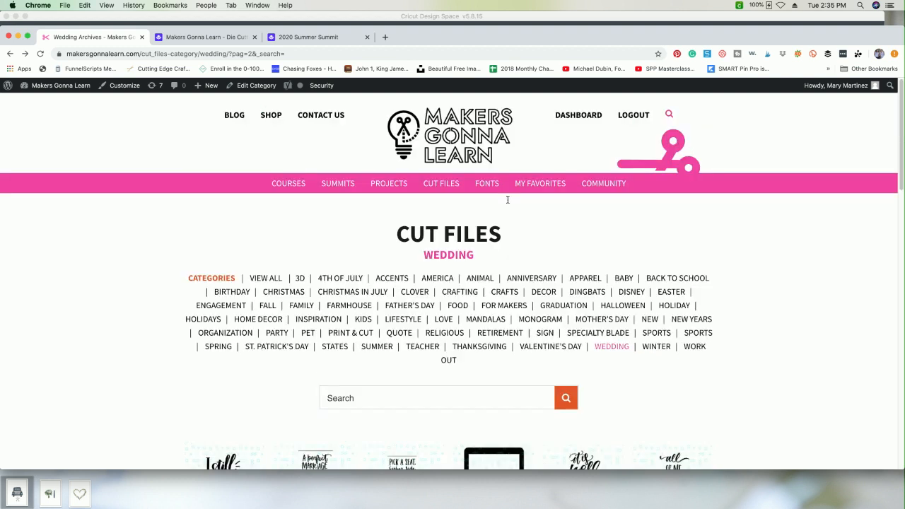
click(376, 398)
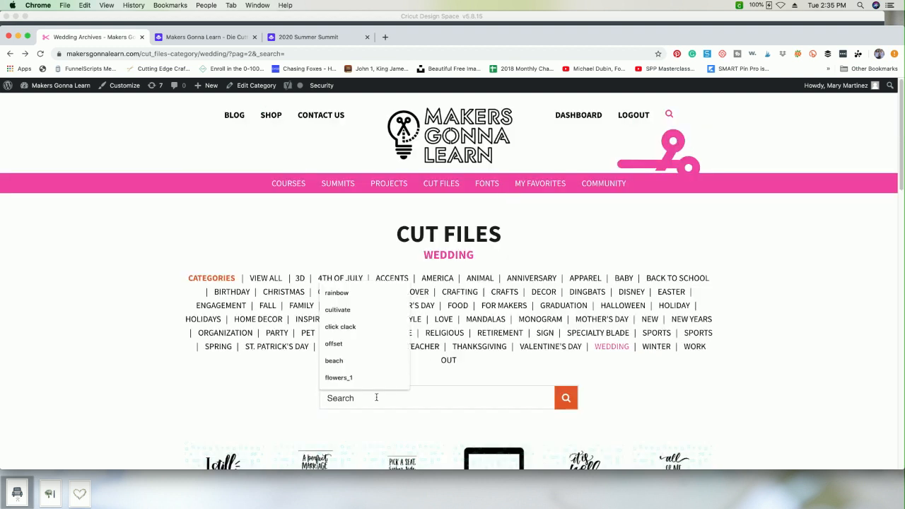
text(ampersa)
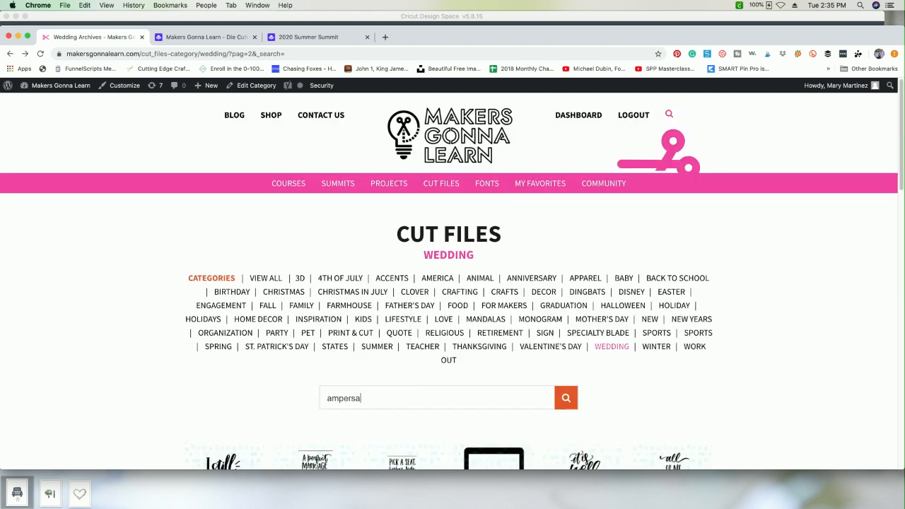
text(nd)
key(Return)
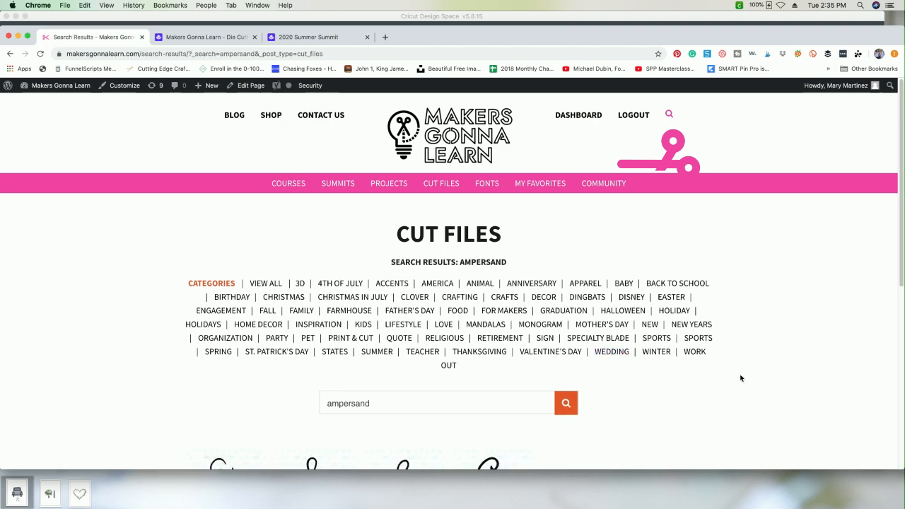
scroll(741, 379, down, 4)
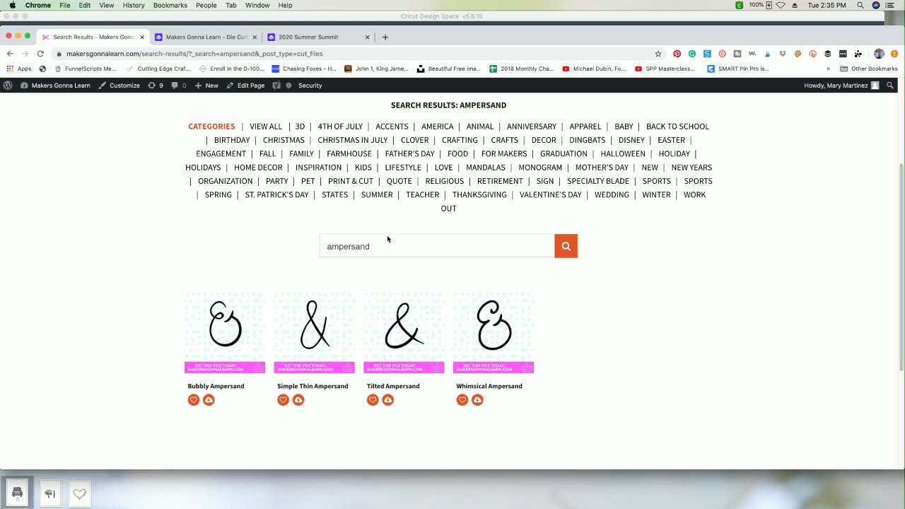
Step: Return to Cricut Design Space, nudge the ampersand slightly left inside the empty heart, and move the bouquet up against the cake
click(390, 14)
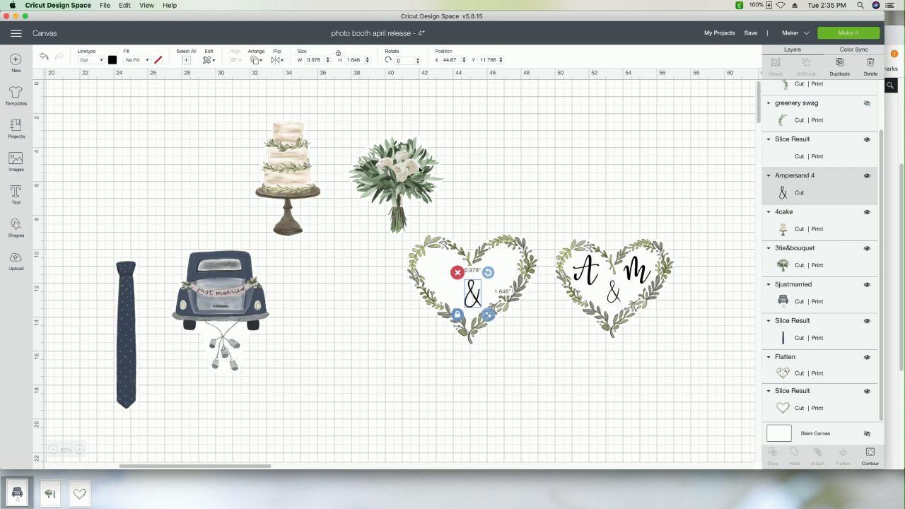
click(359, 278)
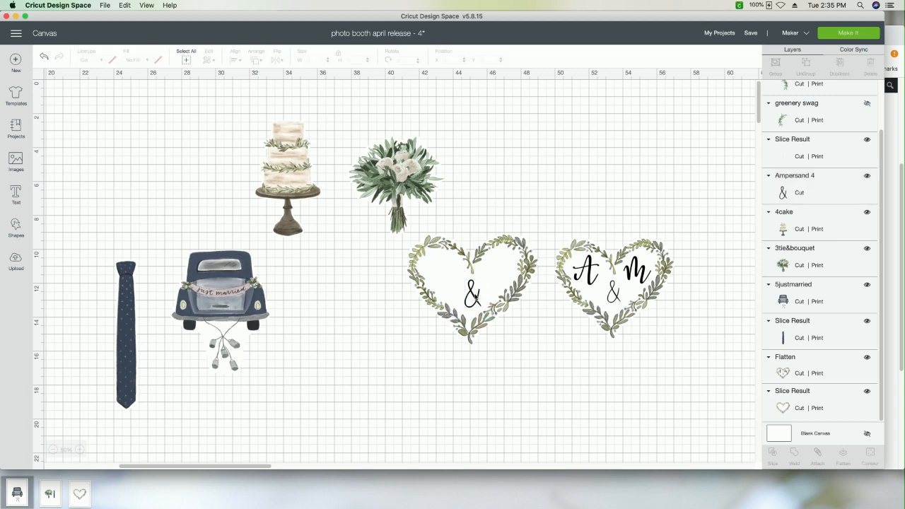
drag(473, 297, 472, 298)
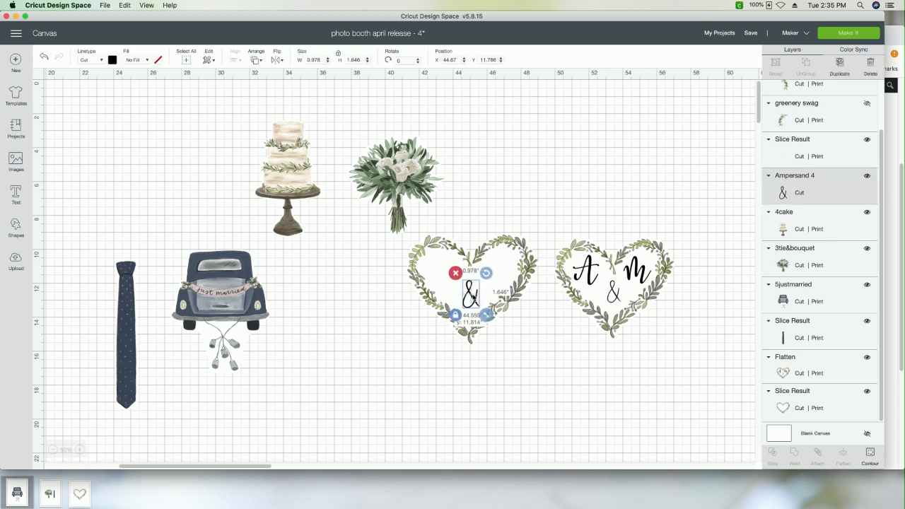
click(390, 296)
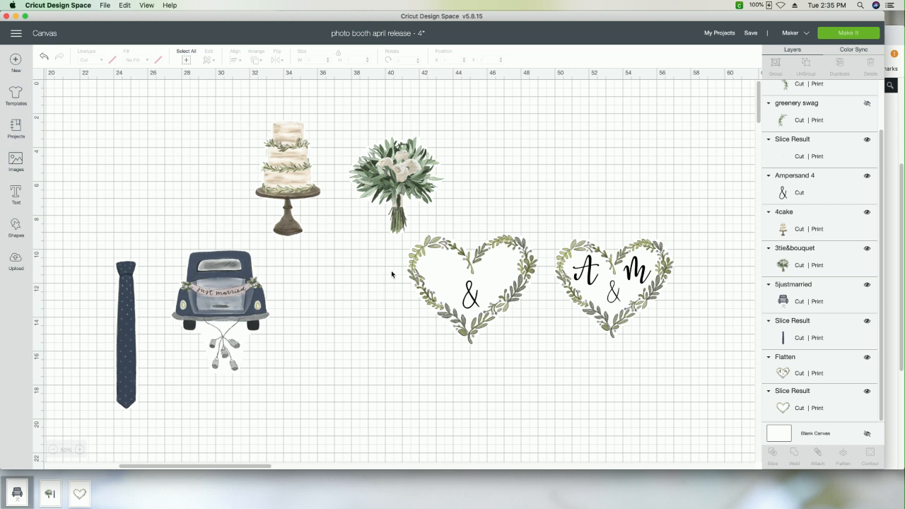
drag(413, 187, 363, 167)
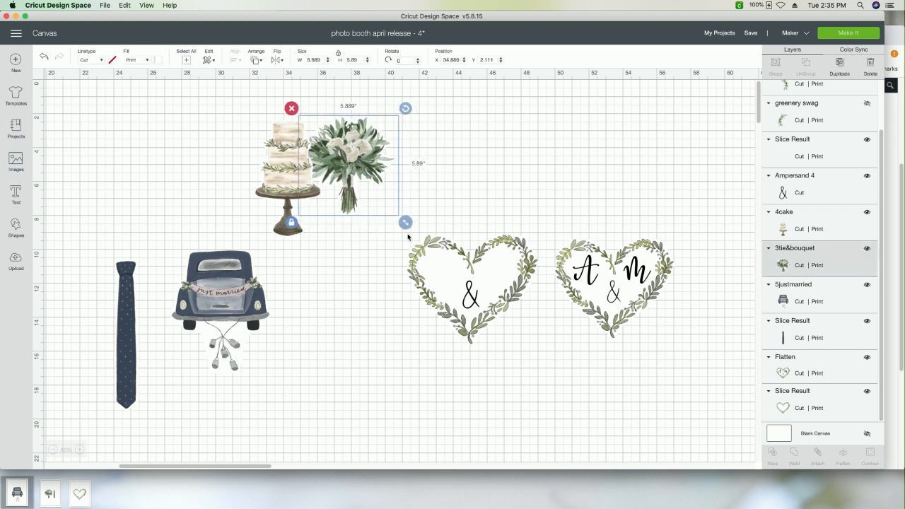
Step: Select the empty greenery heart together with its ampersand and center the two horizontally
click(446, 261)
click(455, 203)
drag(454, 203, 486, 342)
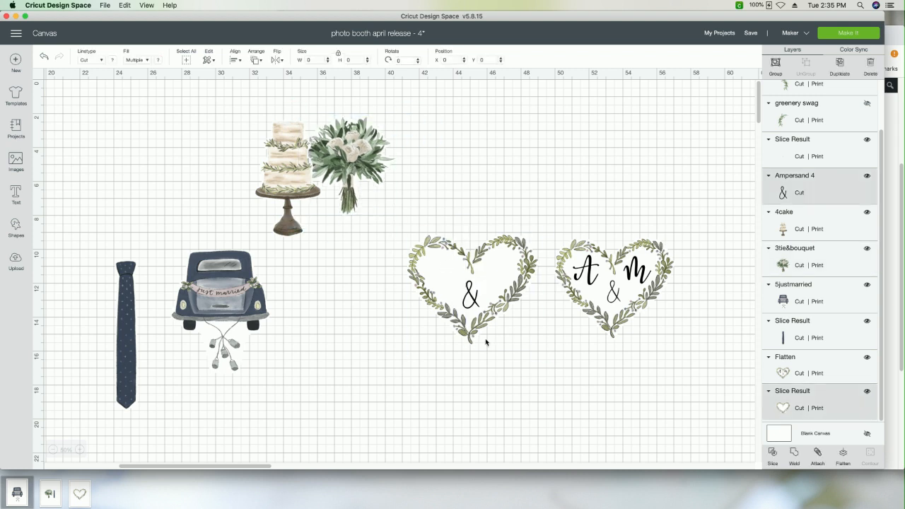
click(77, 450)
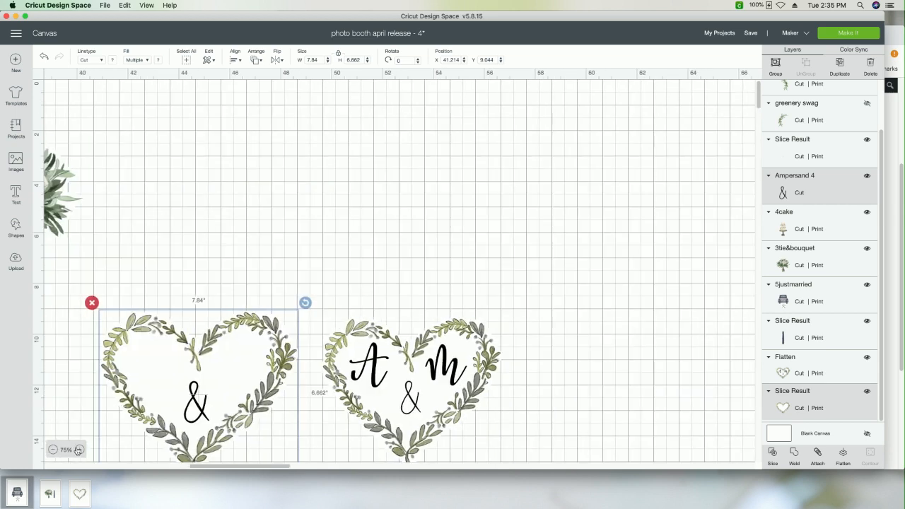
click(78, 450)
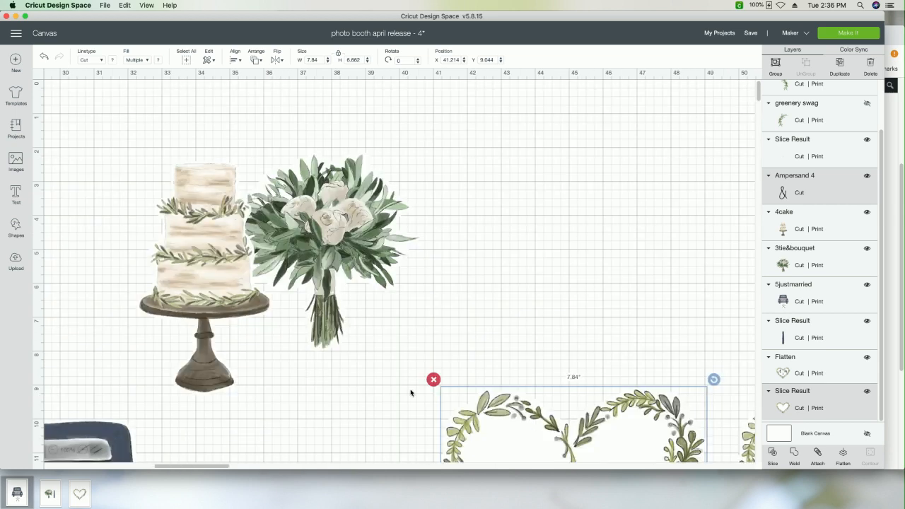
scroll(411, 393, down, 1)
scroll(411, 392, down, 10)
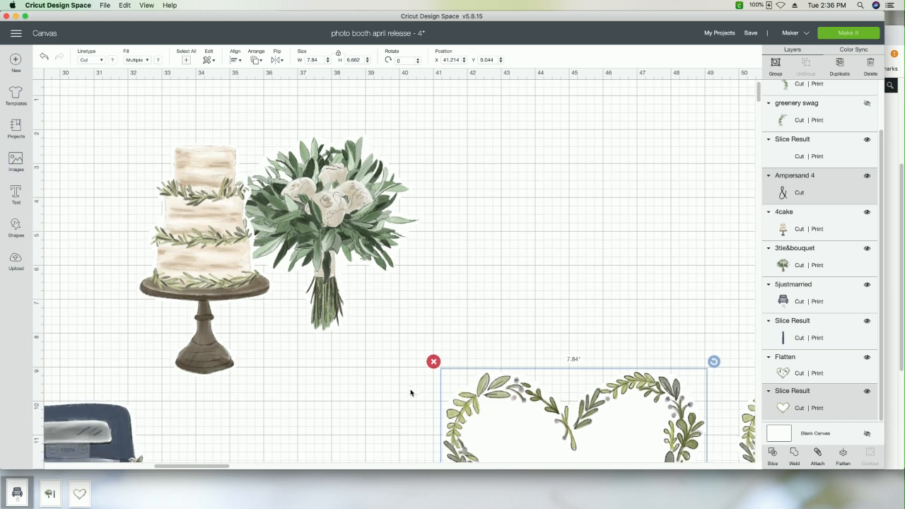
scroll(410, 393, right, 10)
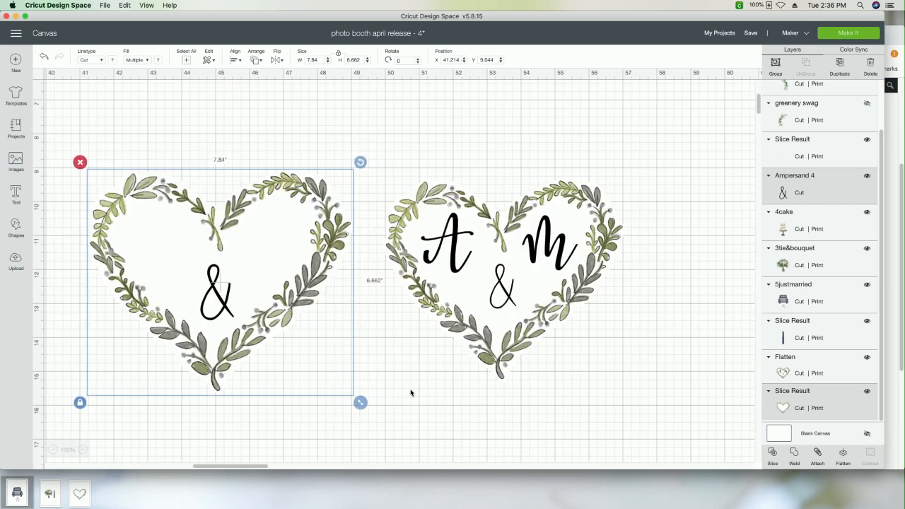
scroll(410, 393, left, 1)
click(186, 139)
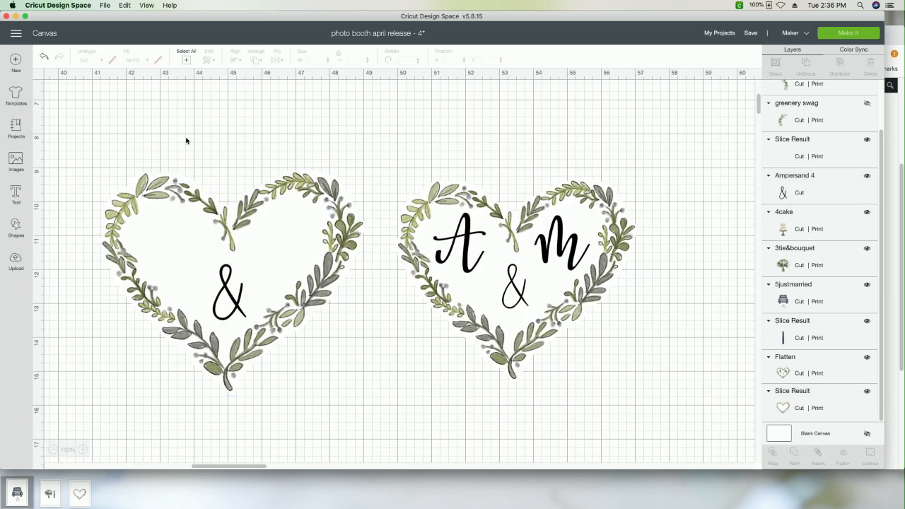
drag(129, 139, 294, 351)
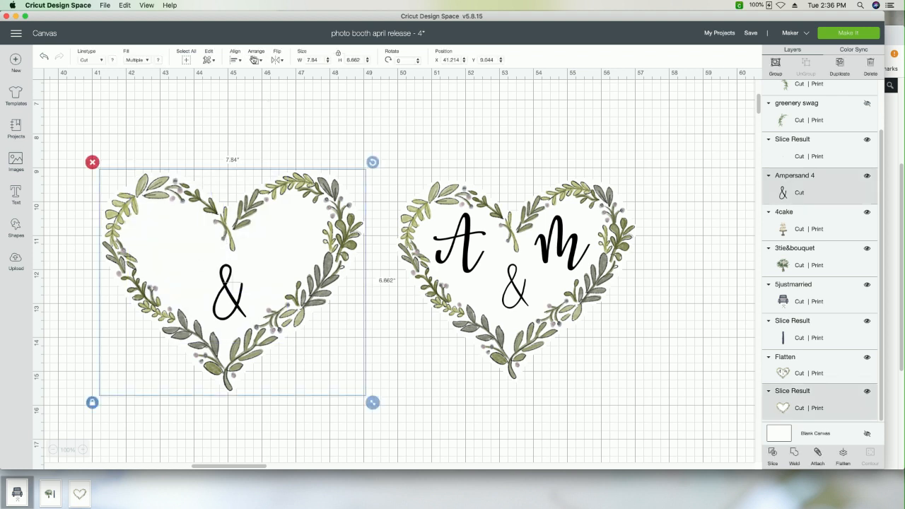
click(233, 60)
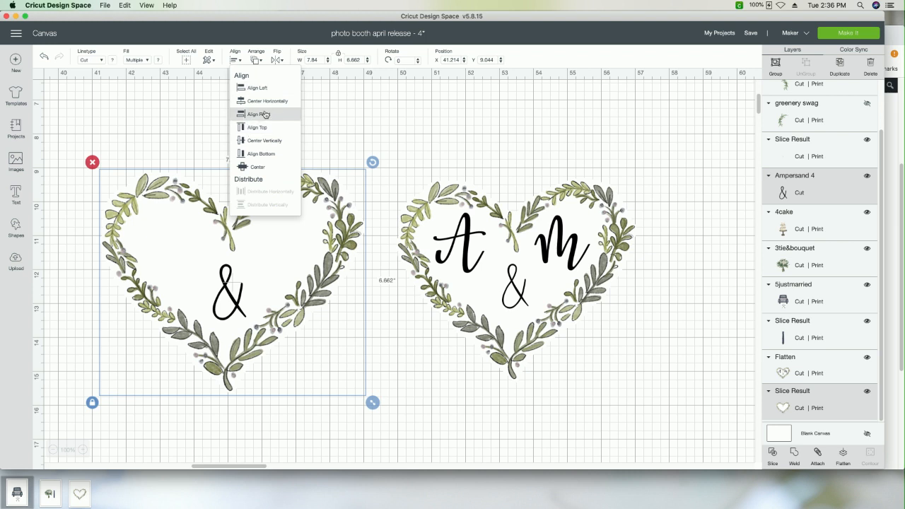
click(264, 105)
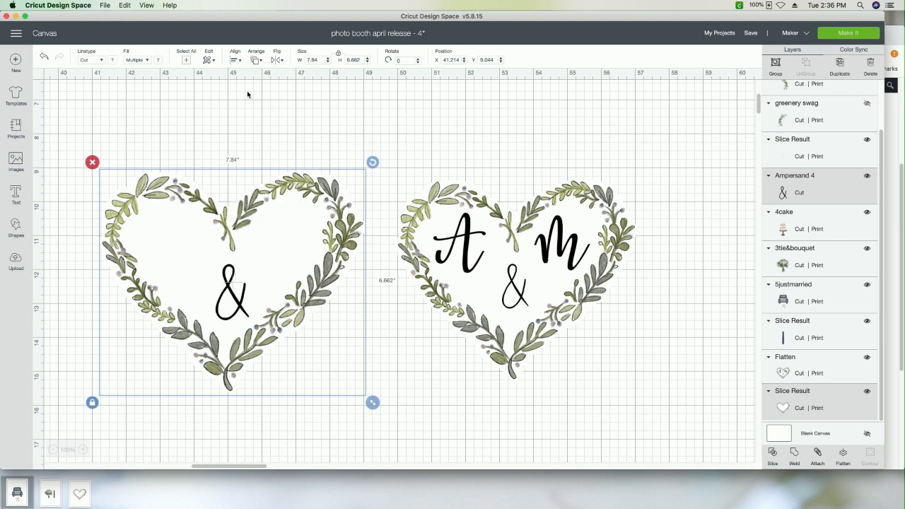
Step: Nudge the ampersand slightly down and left inside the heart, to about X 44.62, Y 11.91
click(240, 136)
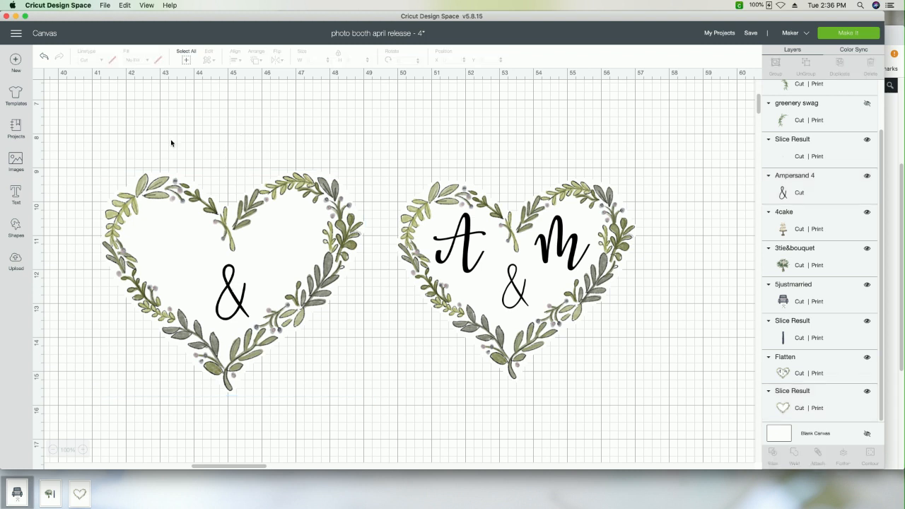
click(221, 283)
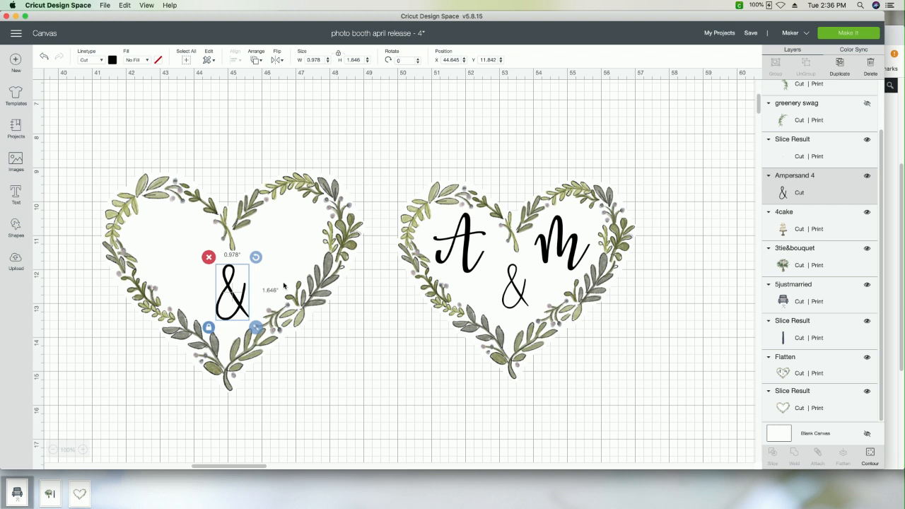
mouse_move(237, 308)
mouse_down()
mouse_move(222, 308)
mouse_move(235, 311)
mouse_up()
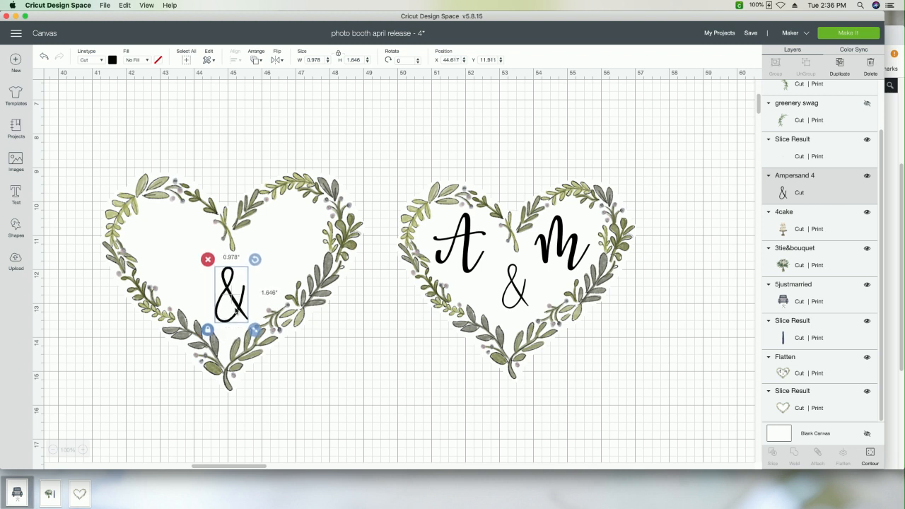
Step: Add the text "AM" to the canvas in the system font Highlight Reel
click(89, 315)
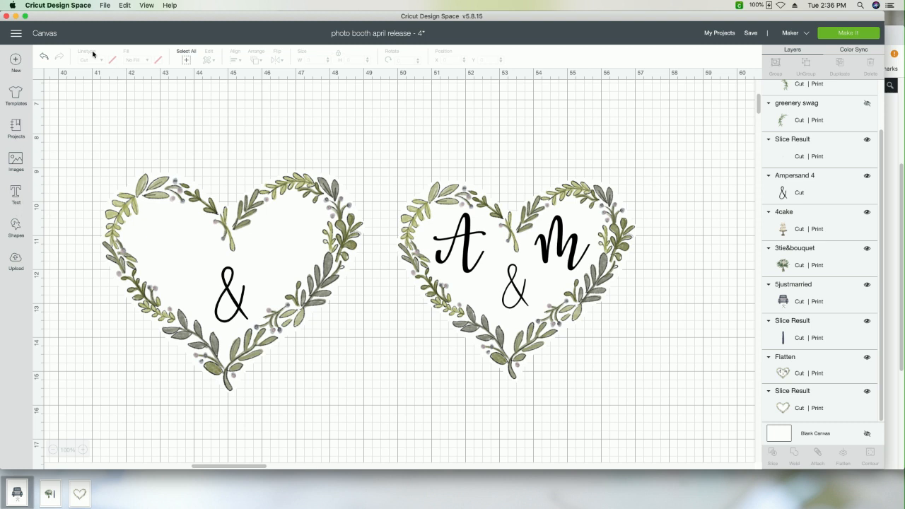
click(15, 193)
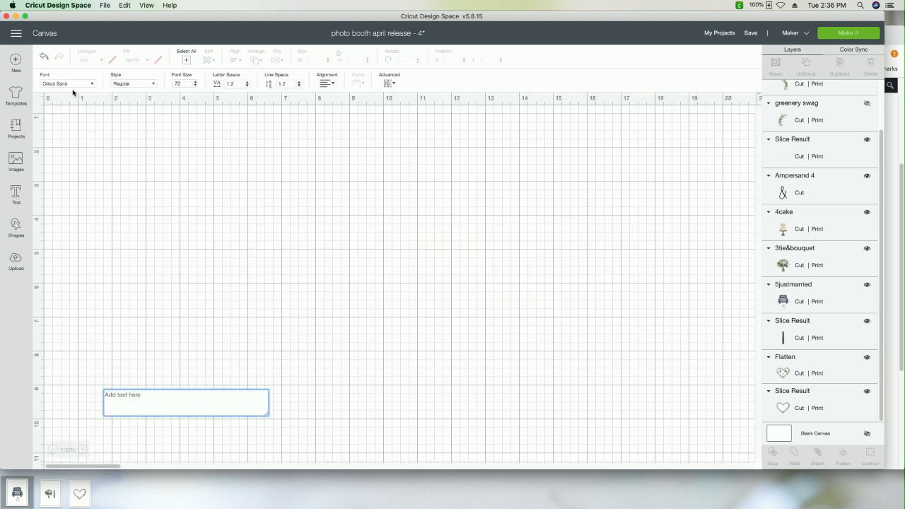
click(69, 83)
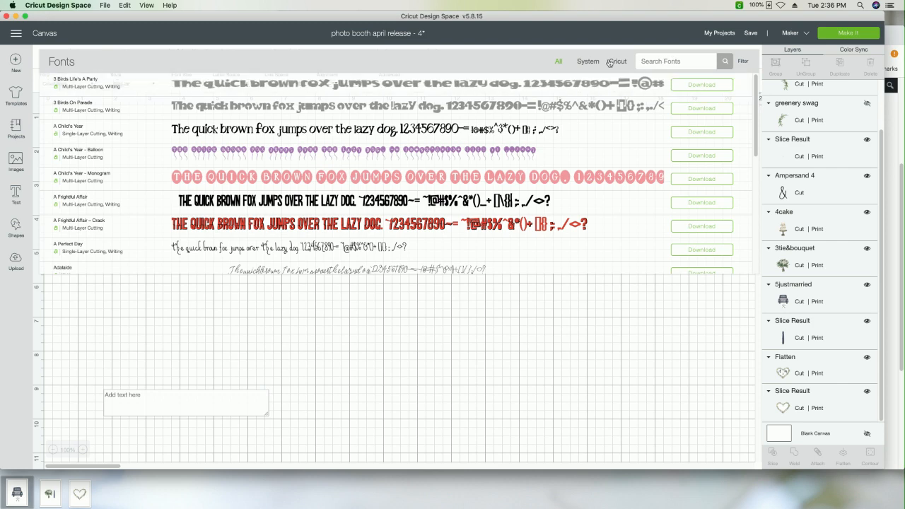
click(581, 64)
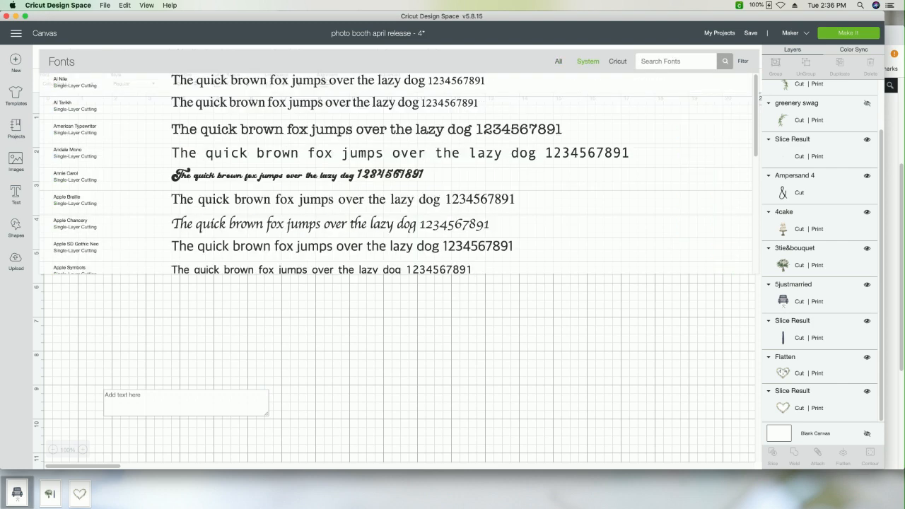
text(high)
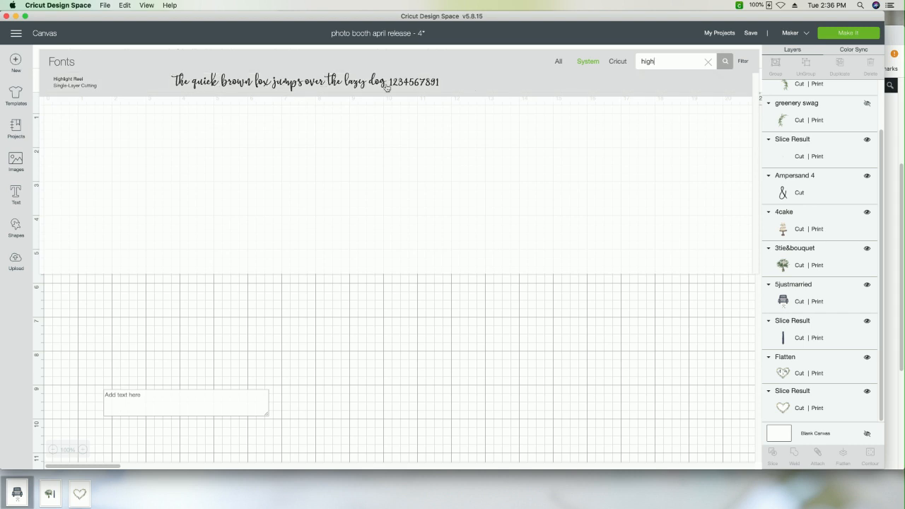
click(358, 84)
click(183, 392)
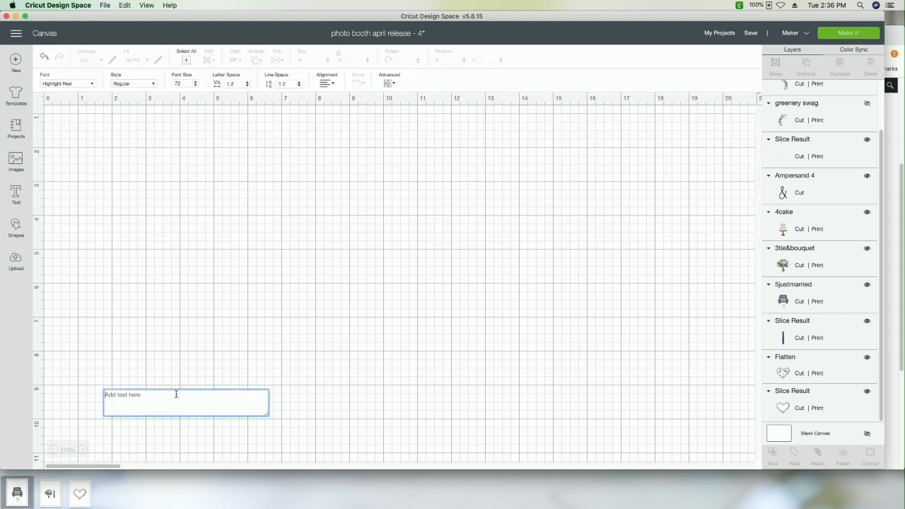
text(A)
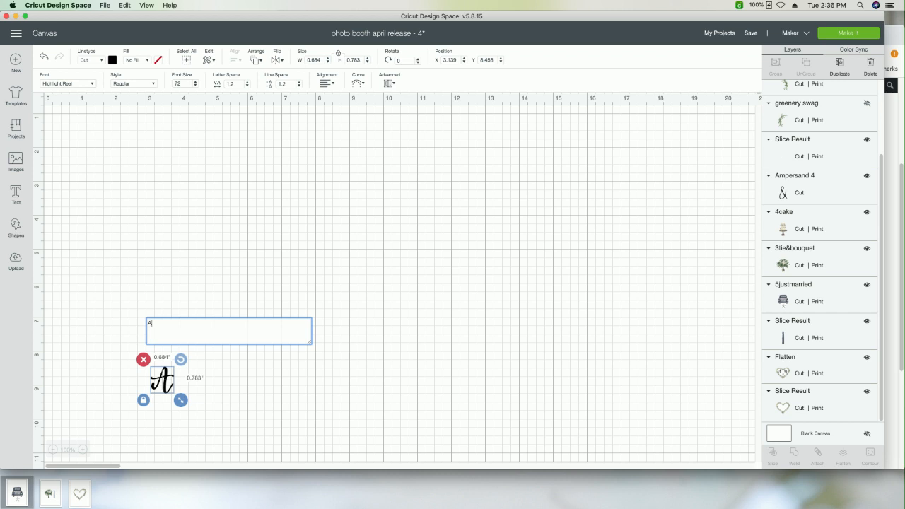
text(M)
click(282, 403)
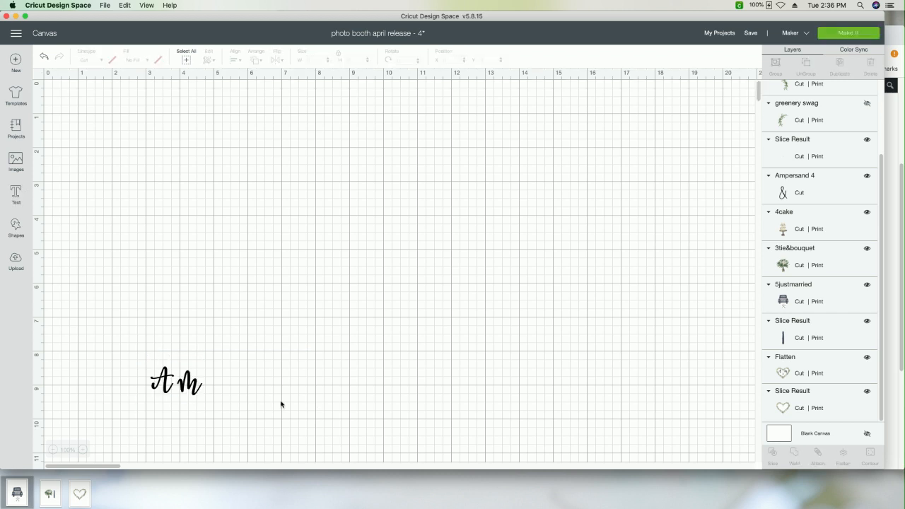
Step: Move the AM text just above the empty greenery heart, to about X 43.22, Y 7.5
drag(186, 391, 608, 435)
click(54, 450)
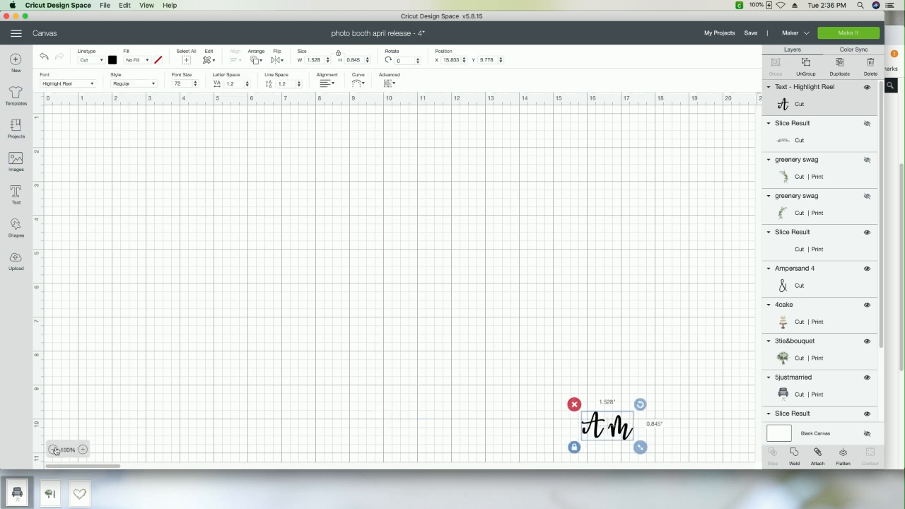
click(54, 450)
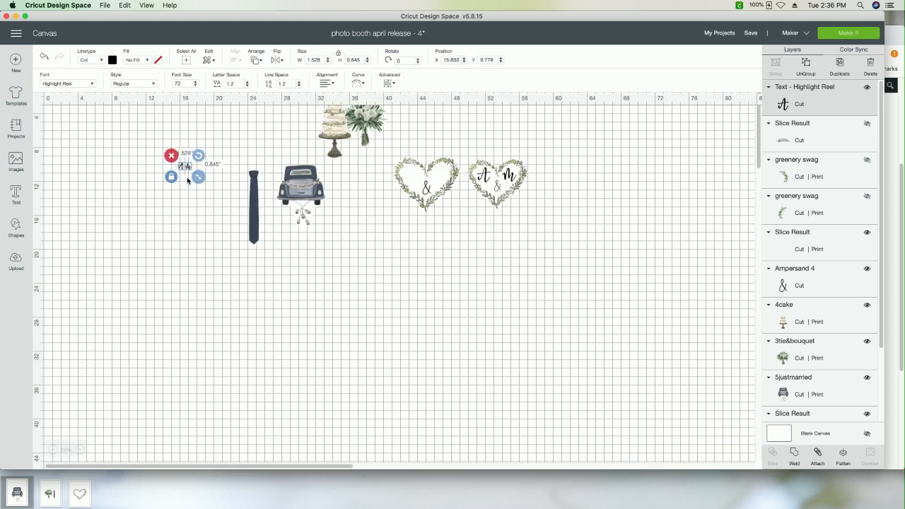
drag(185, 165, 333, 174)
click(134, 164)
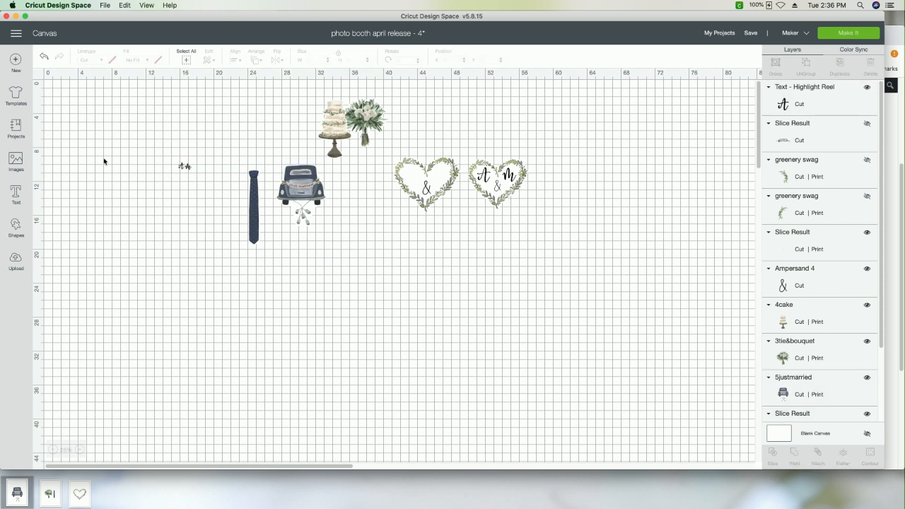
drag(186, 166, 409, 145)
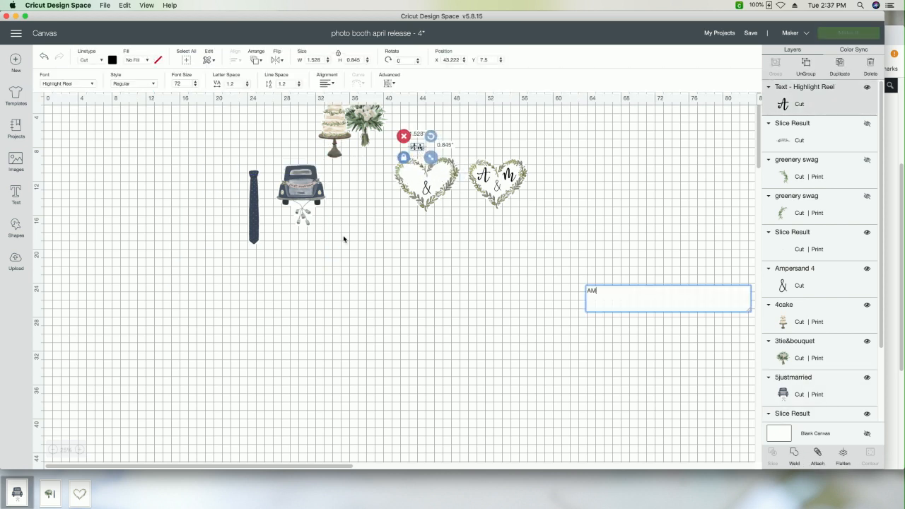
Step: Enlarge the AM text to about 3.43 by 1.90 inches and place it inside the greenery heart at about X 42.69, Y 10.39
click(81, 450)
click(82, 450)
click(82, 450)
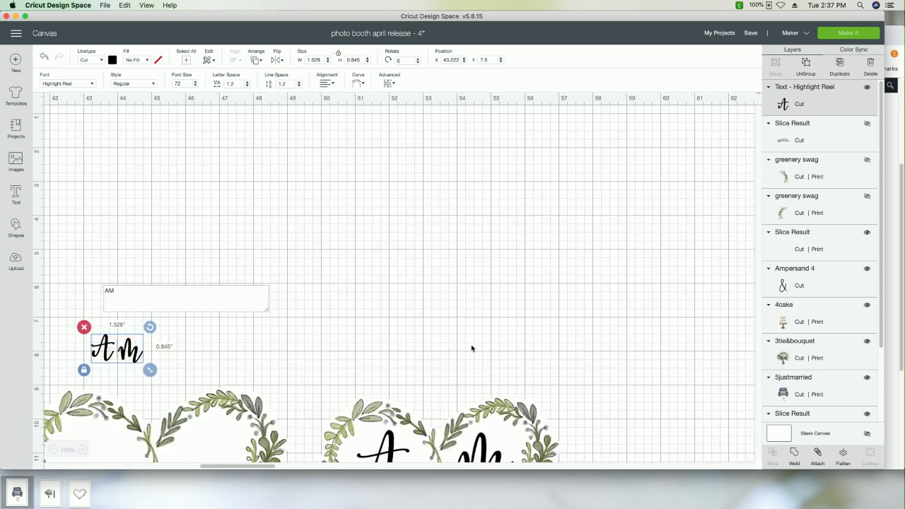
scroll(471, 348, down, 5)
scroll(471, 348, up, 5)
scroll(472, 347, down, 1)
scroll(472, 348, left, 2)
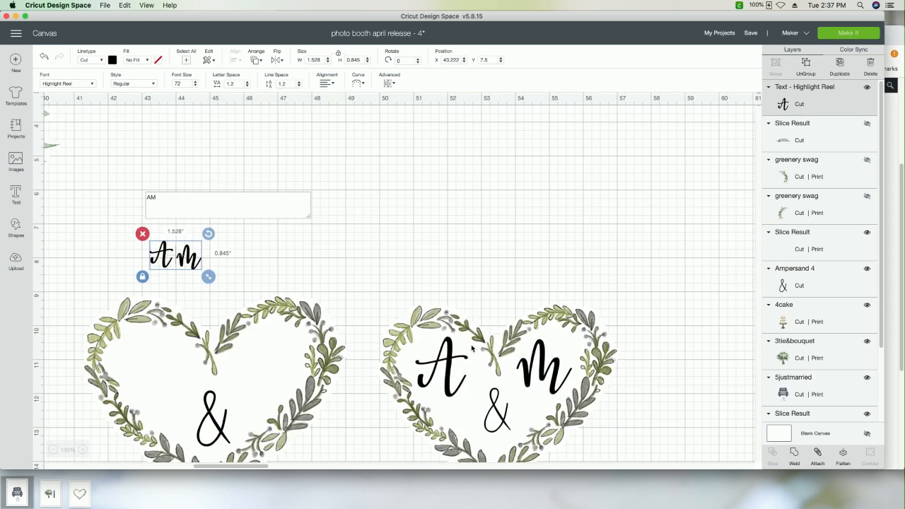
scroll(472, 348, left, 2)
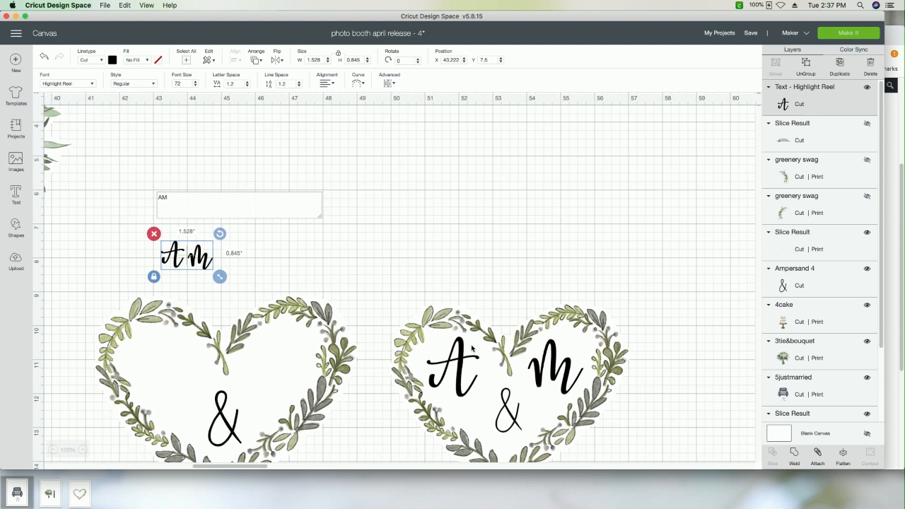
scroll(467, 270, down, 3)
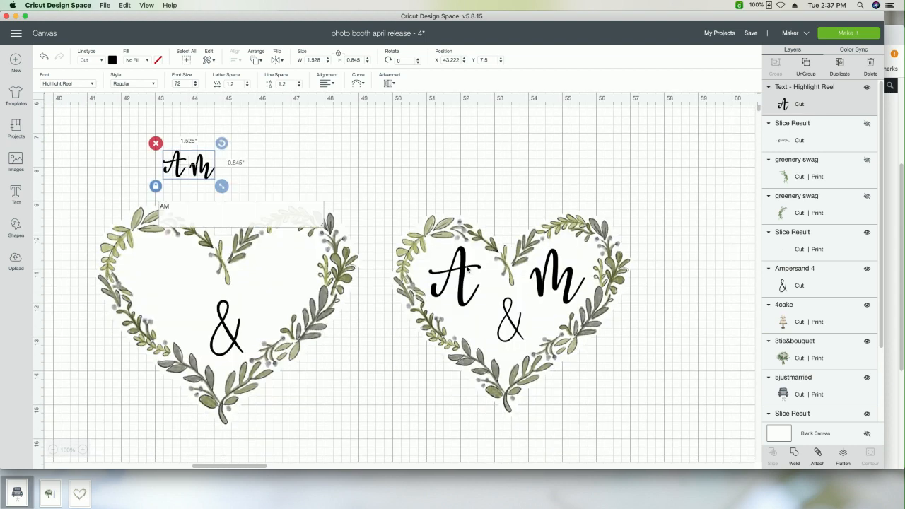
scroll(467, 269, up, 2)
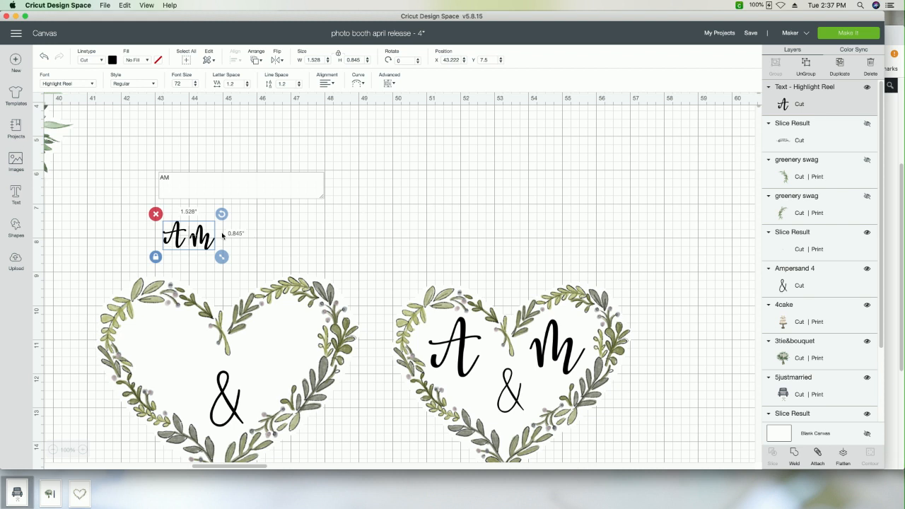
click(281, 239)
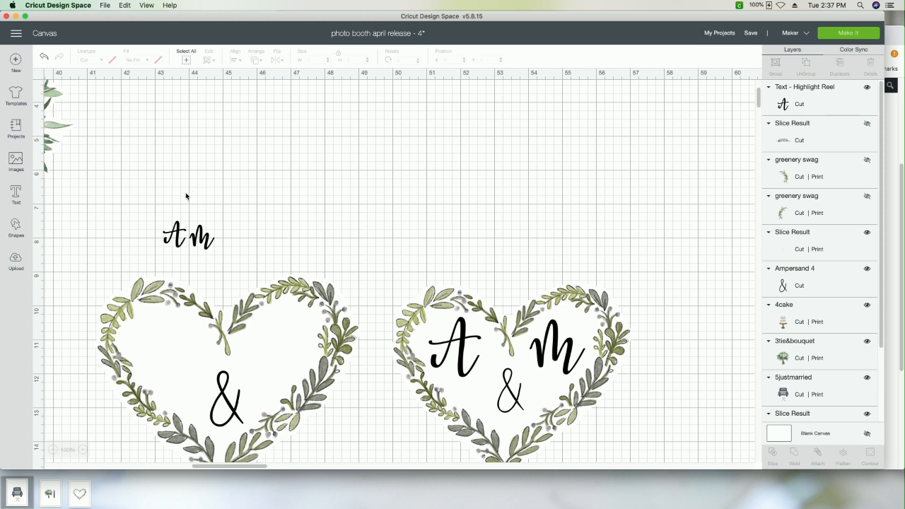
click(194, 237)
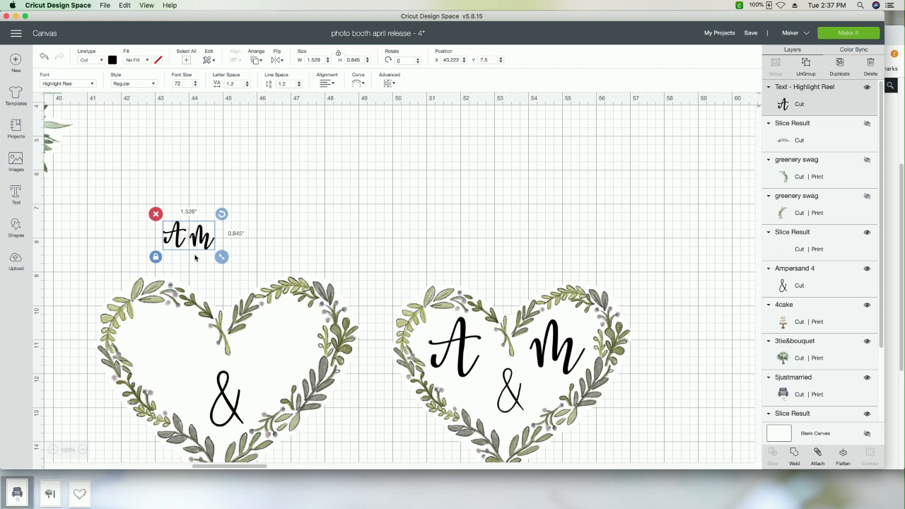
drag(222, 257, 286, 292)
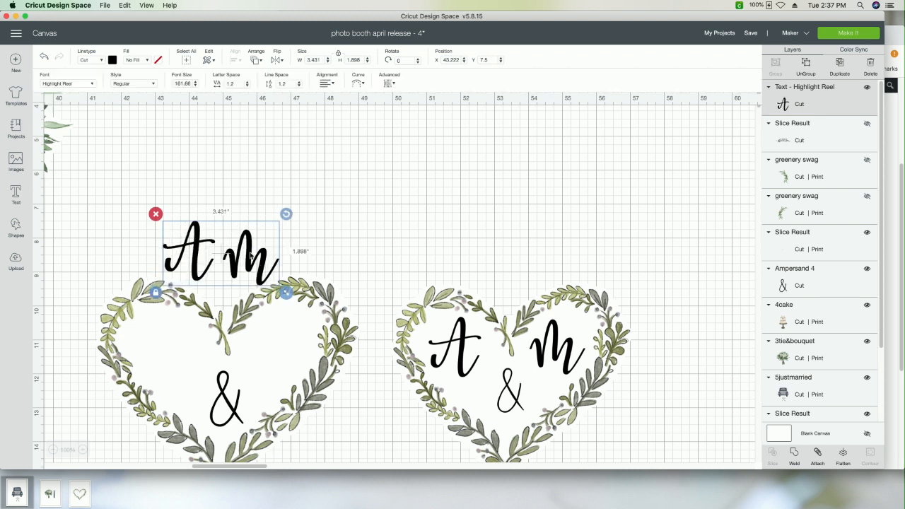
drag(250, 255, 232, 355)
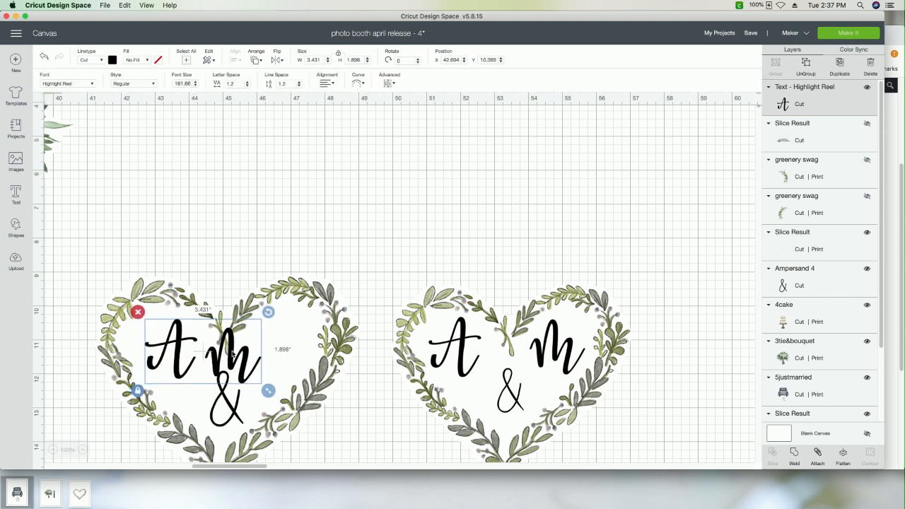
Step: Ungroup the AM text and move the M into the heart's right half, to about X 45.83, Y 10.40
click(807, 68)
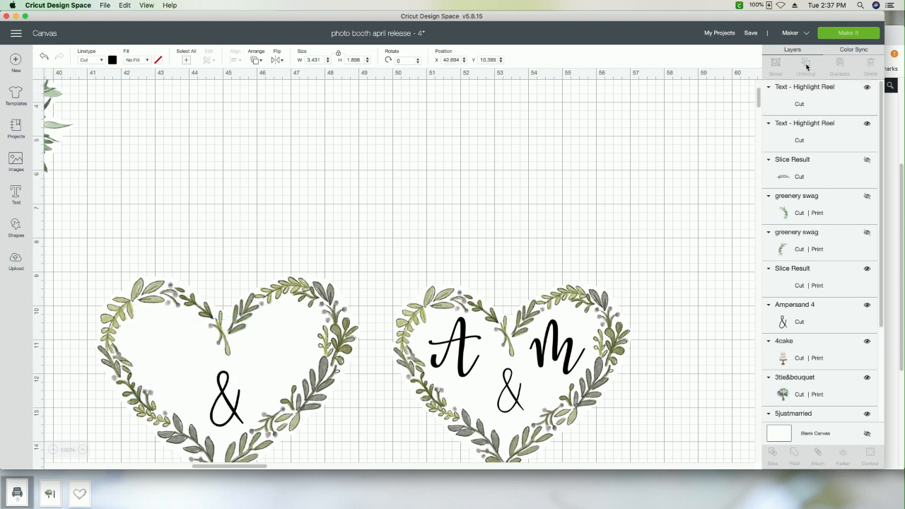
drag(251, 338, 293, 353)
click(228, 257)
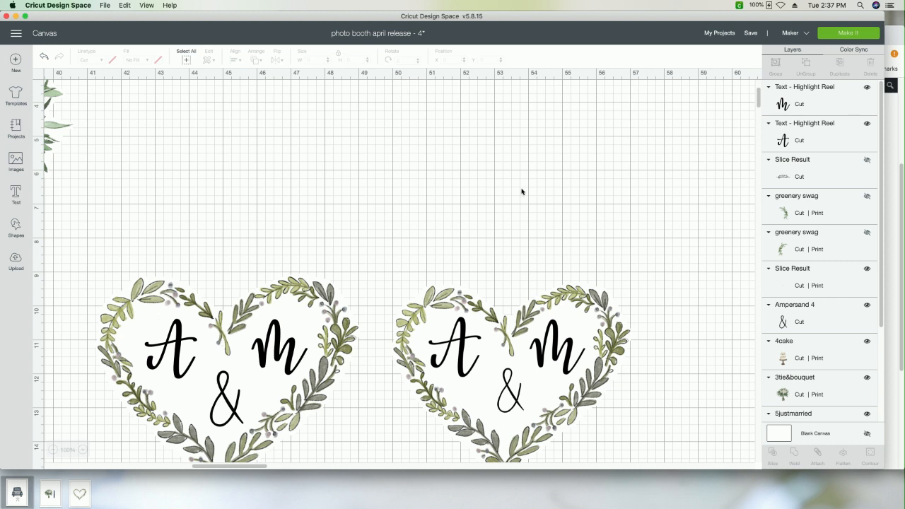
Step: Center the separate A and M vertically with each other and nudge the ampersand slightly up inside the heart
click(834, 113)
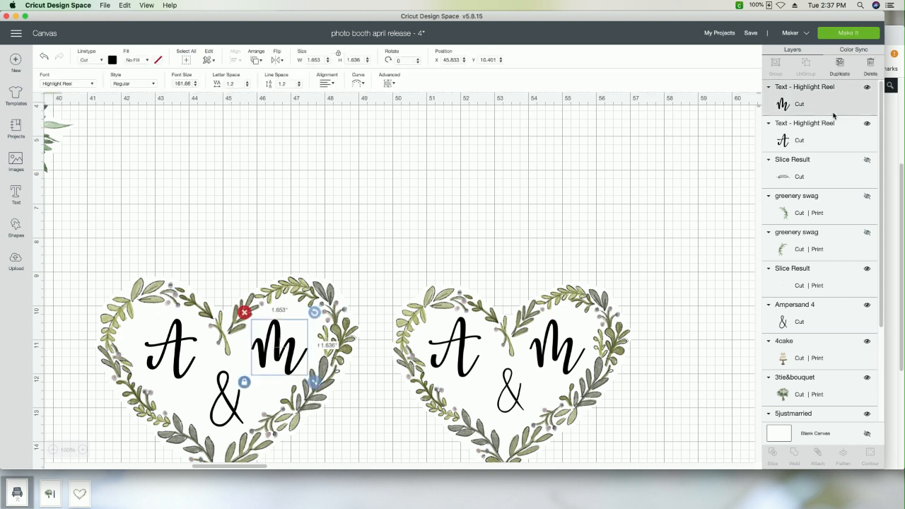
shift+click(831, 132)
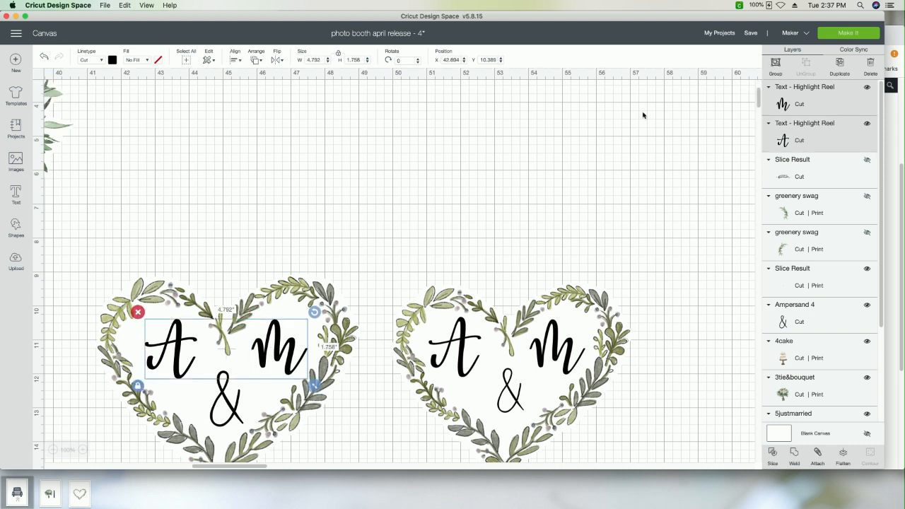
click(236, 60)
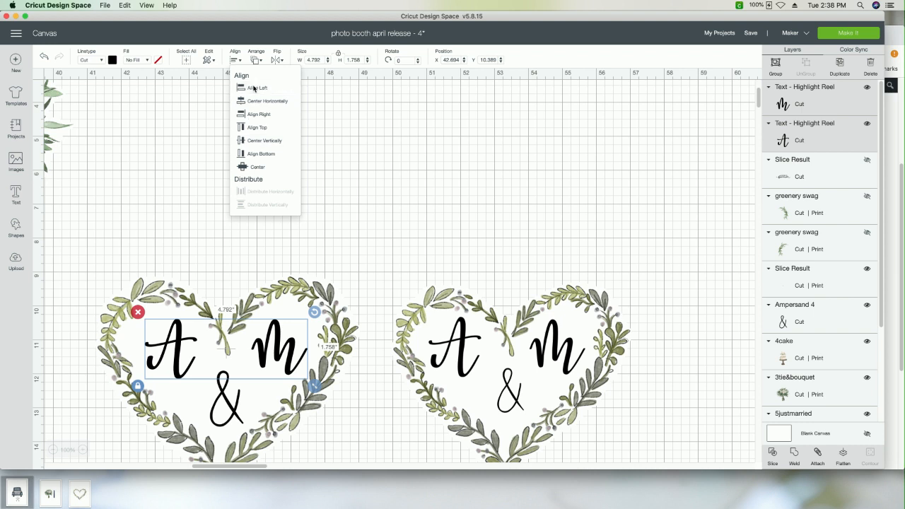
click(260, 144)
click(359, 230)
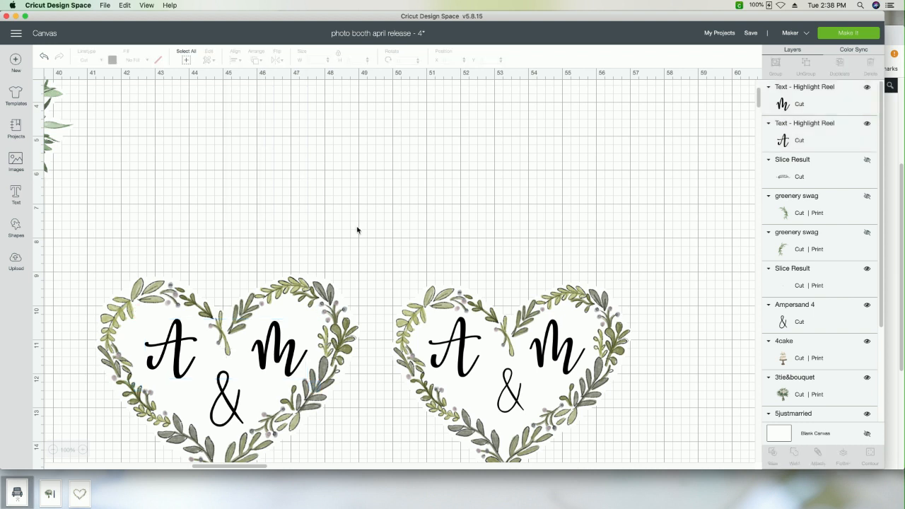
click(222, 390)
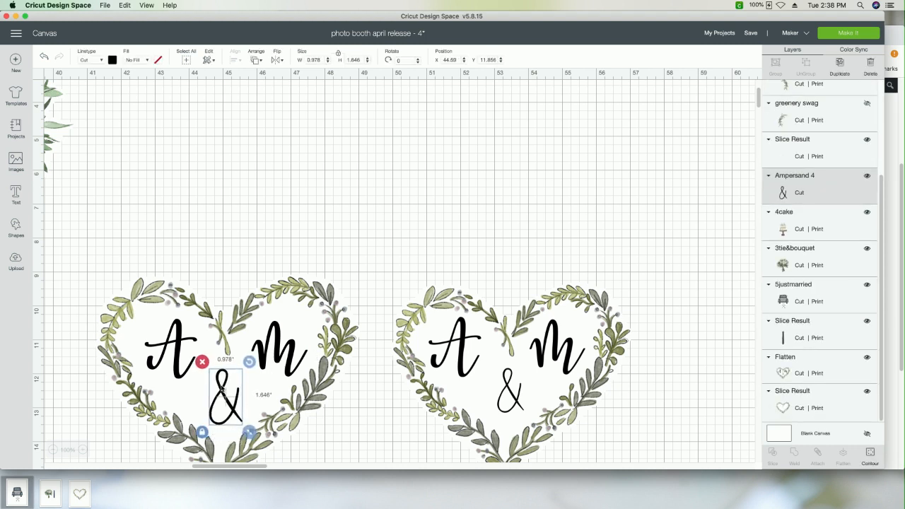
click(232, 264)
Step: Select the larger greenery heart together with its A, M and ampersand, and flatten them into one printable image
scroll(429, 267, down, 2)
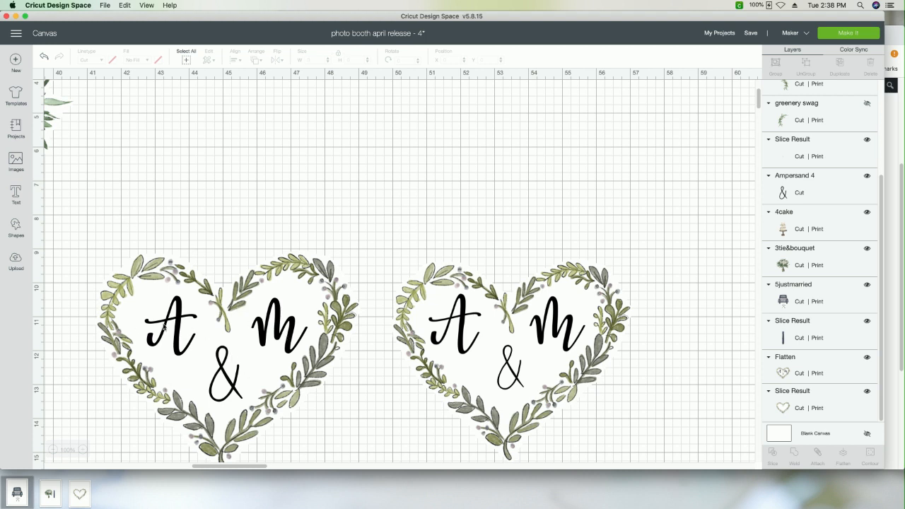
drag(122, 221, 338, 446)
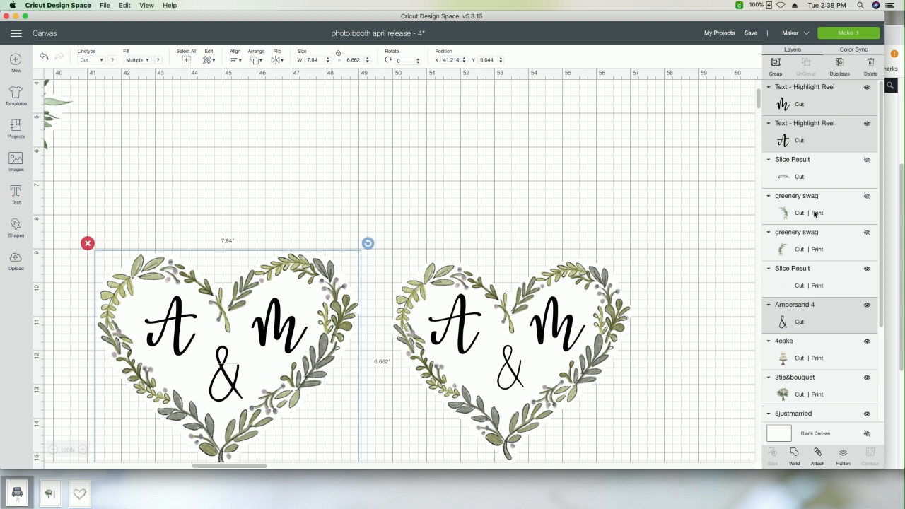
scroll(815, 215, down, 4)
scroll(815, 214, up, 4)
click(842, 458)
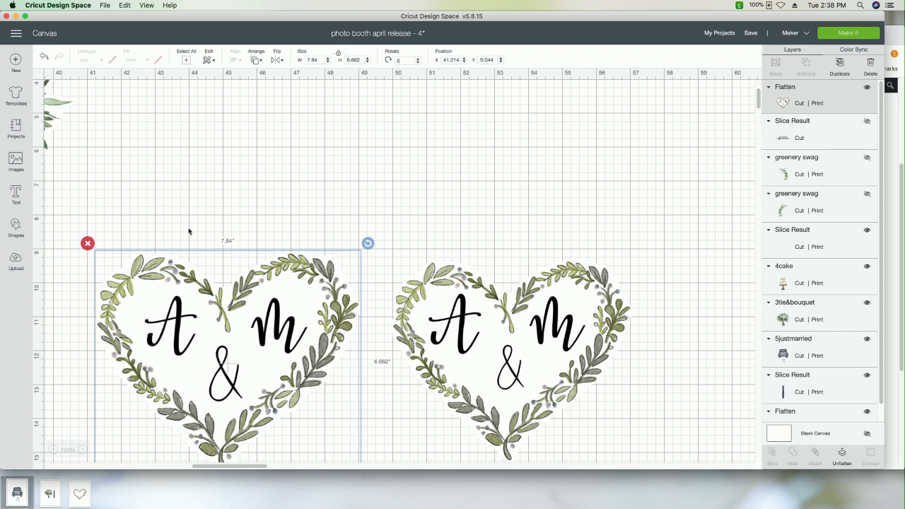
Step: Delete the newly flattened heart and move the remaining monogram heart beside the bouquet, to about X 42.11, Y 5.39
click(87, 244)
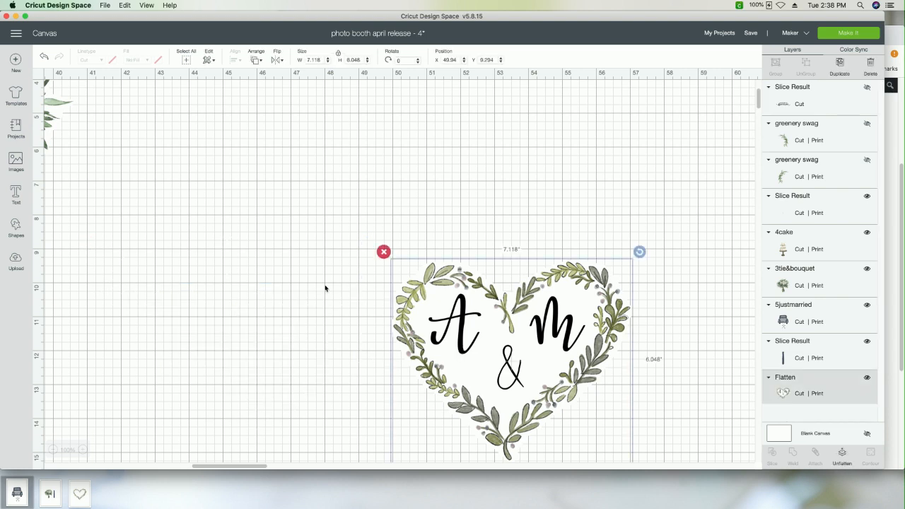
drag(460, 352, 191, 218)
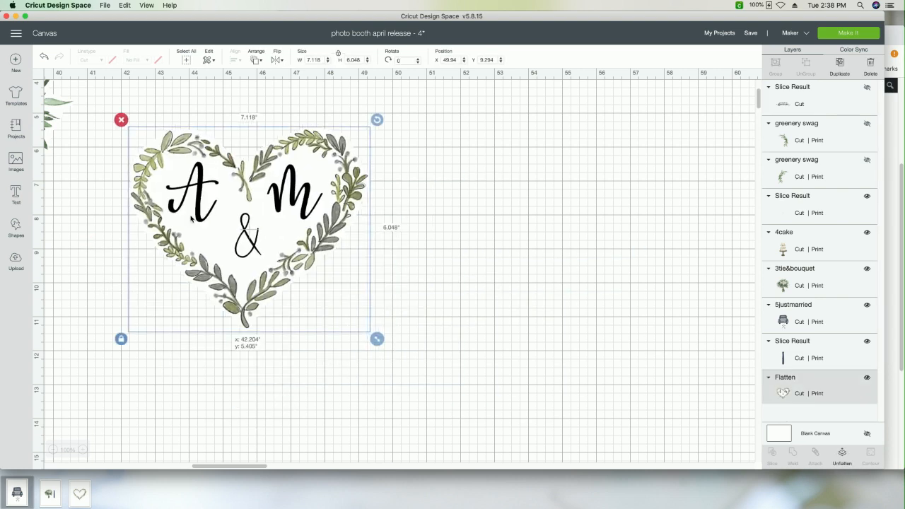
click(54, 450)
scroll(215, 358, left, 10)
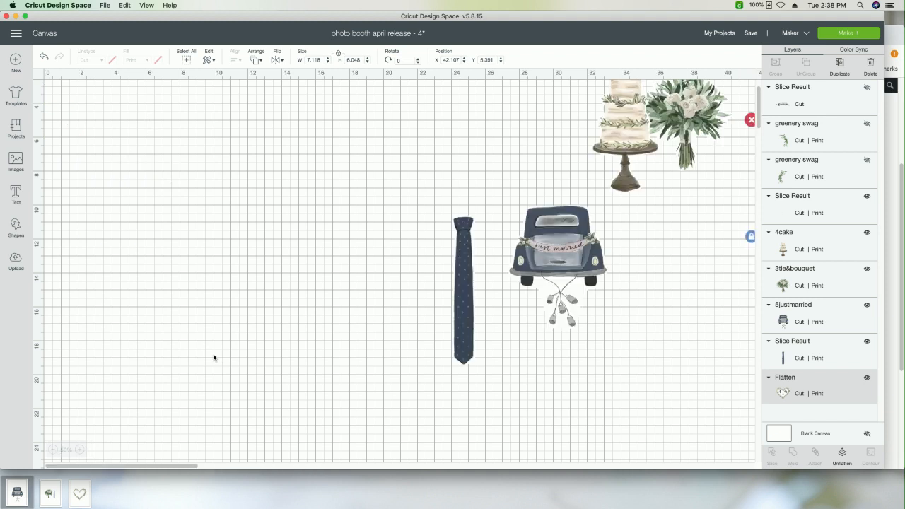
scroll(215, 358, right, 3)
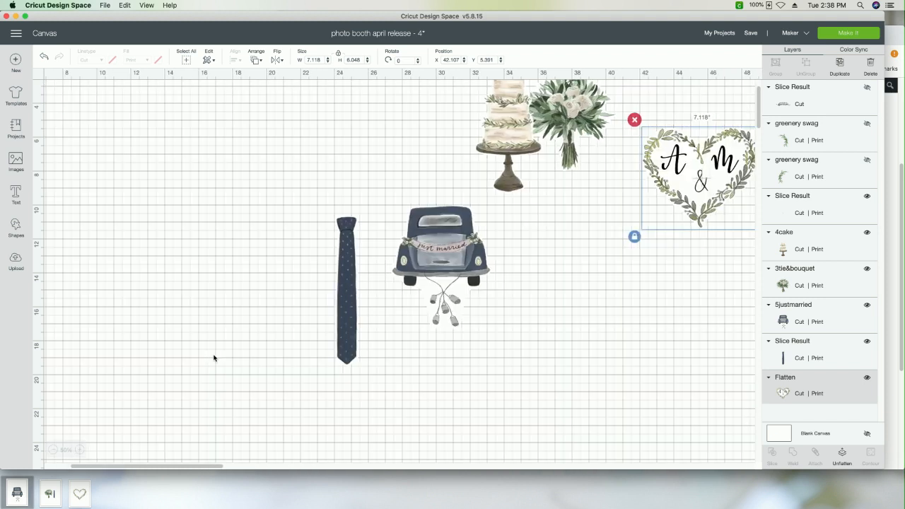
Step: Move the bouquet away from the cake to the open space above the tie, to about X 23, Y 2.03
scroll(214, 357, up, 2)
scroll(214, 358, right, 6)
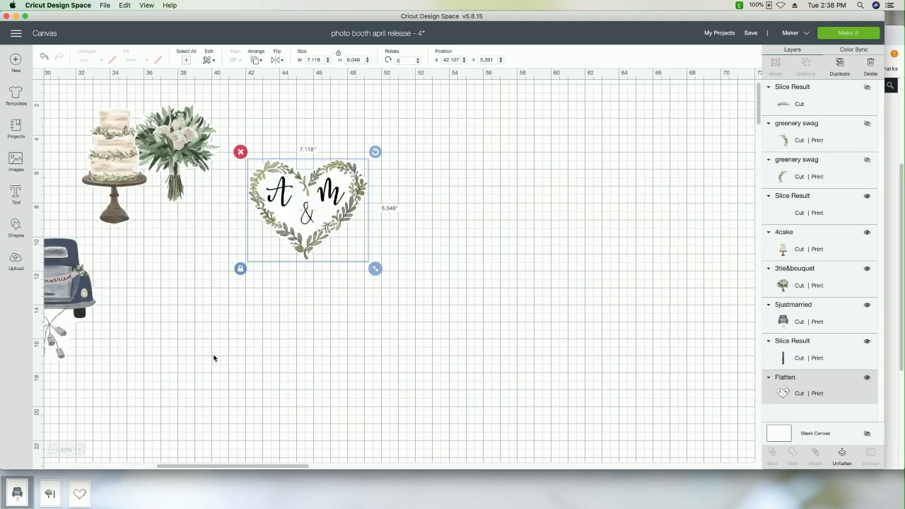
scroll(214, 357, left, 5)
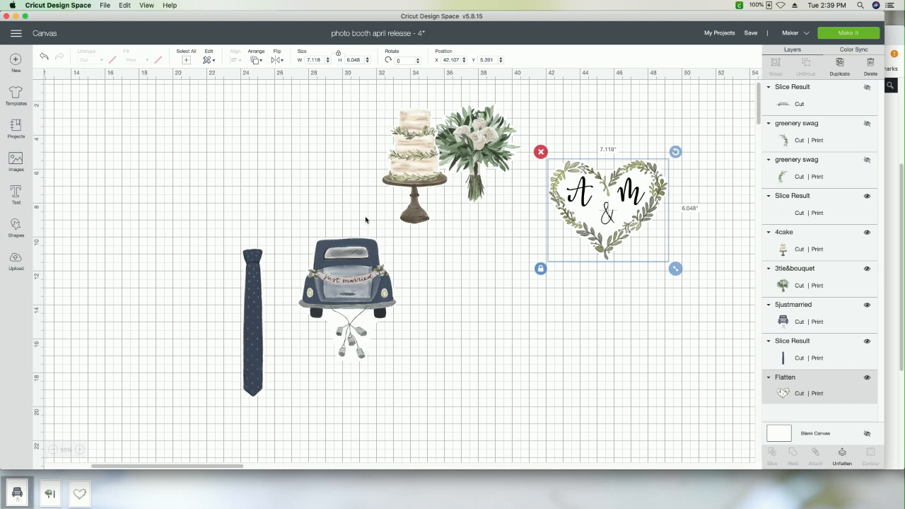
drag(476, 152, 273, 149)
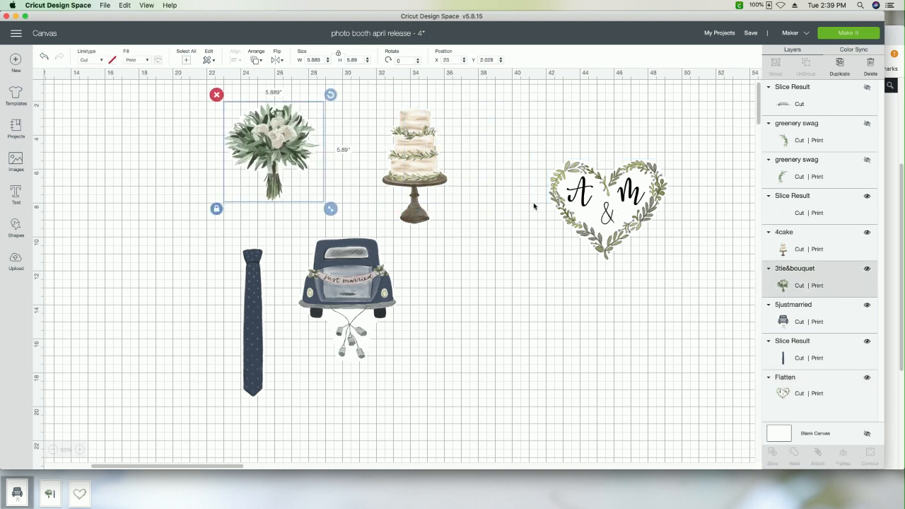
Step: Space out the monogram heart, cake and just married car by shifting the heart closer, the cake slightly left and the car slightly down
click(601, 184)
drag(601, 184, 541, 157)
drag(433, 168, 407, 169)
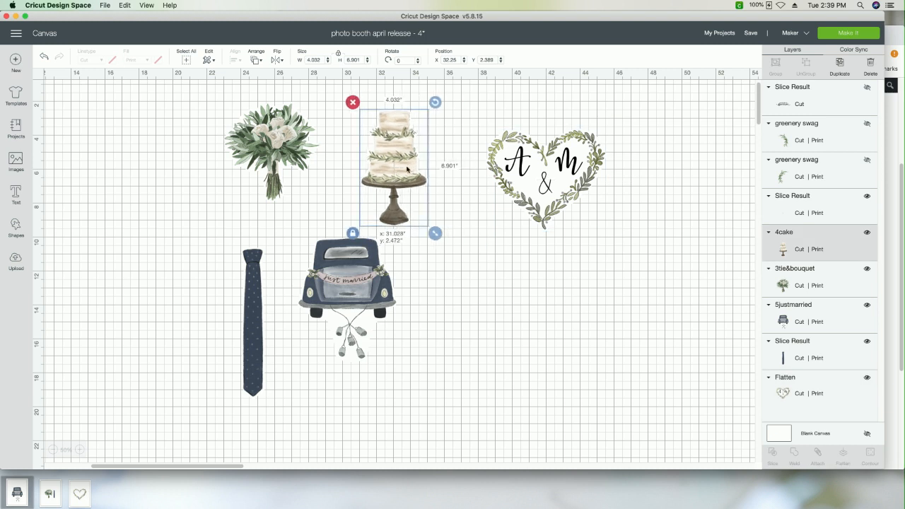
drag(354, 283, 348, 292)
click(521, 272)
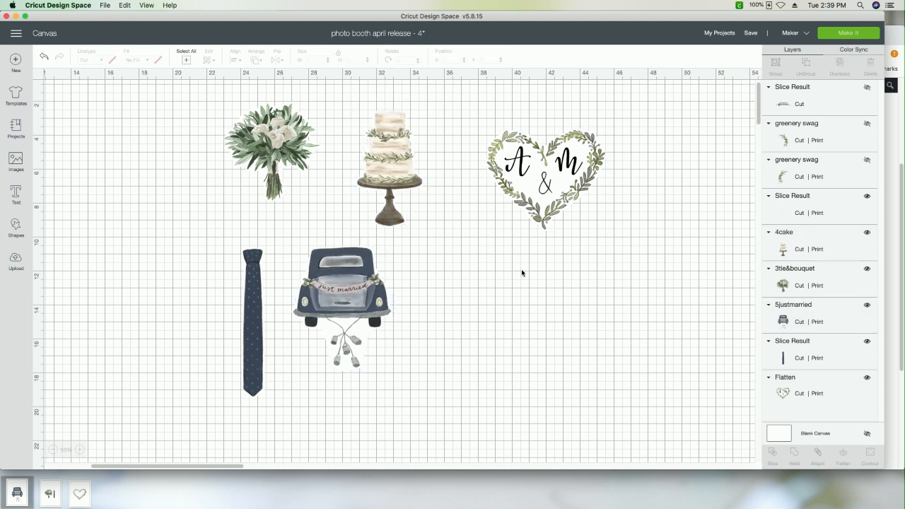
click(395, 171)
click(240, 138)
click(426, 249)
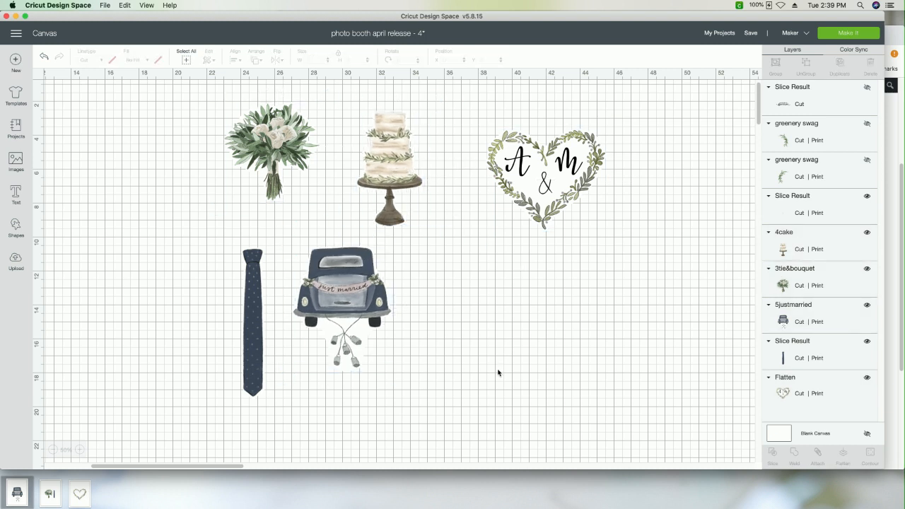